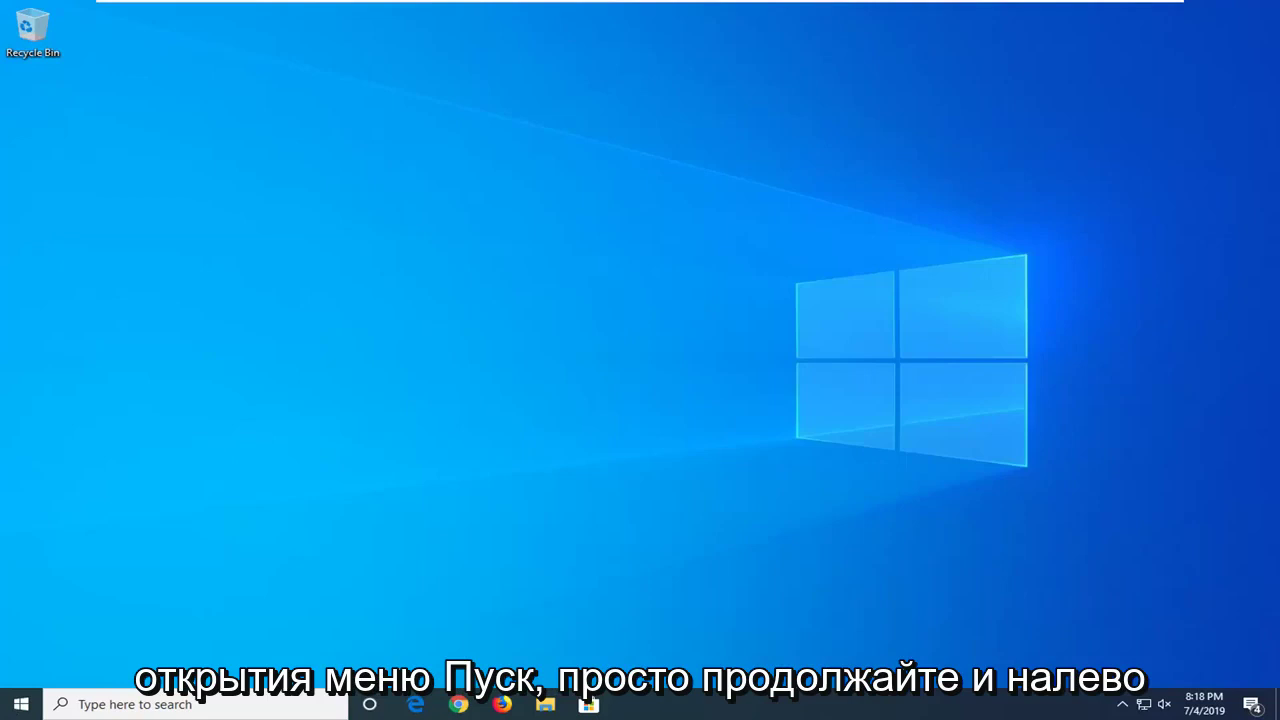
# Step: Launch Run from Windows search and run ms-settings:defaultapps to reach the Default apps page
pyautogui.click(20, 704)
pyautogui.write('run')
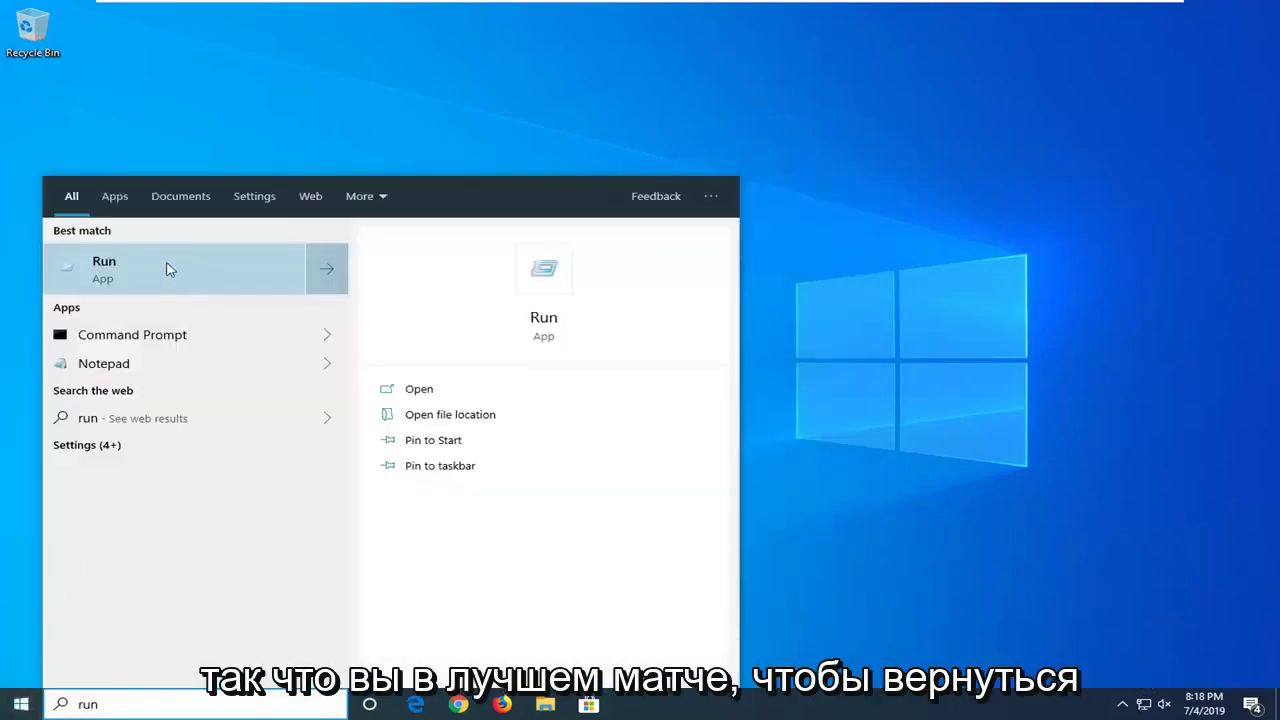
pyautogui.click(163, 273)
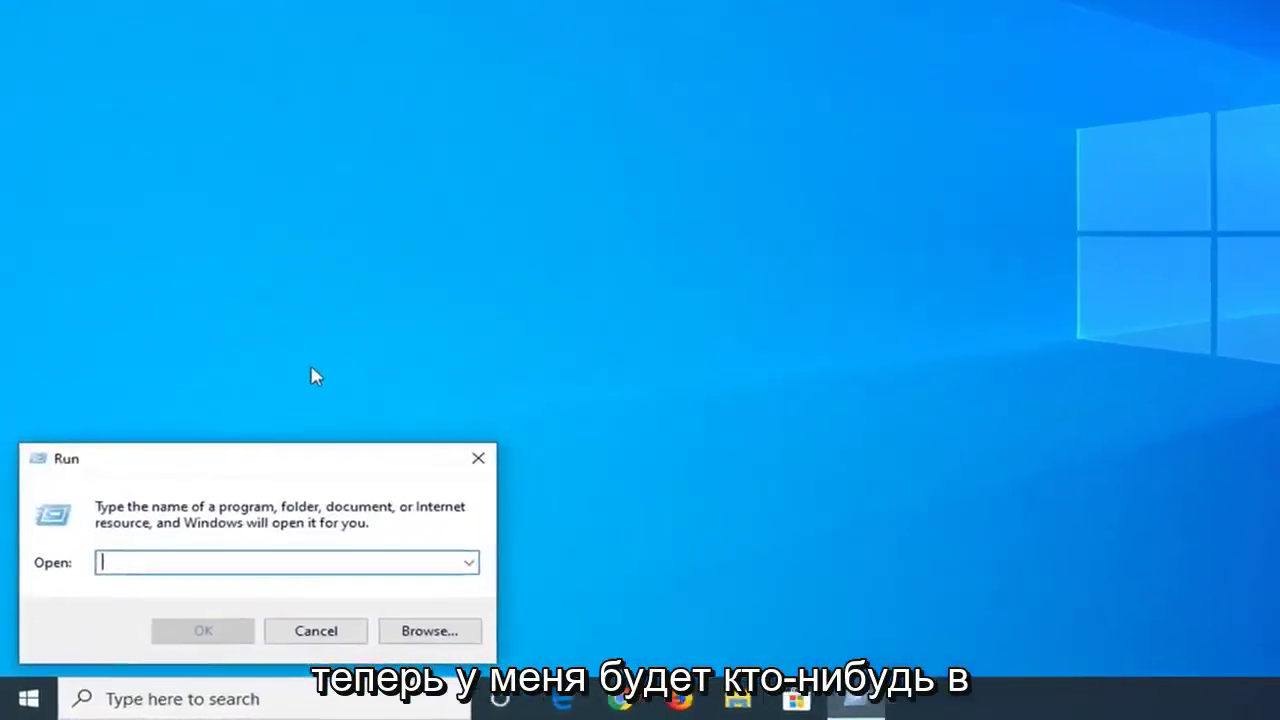
pyautogui.write('ms-settings:defaultapps')
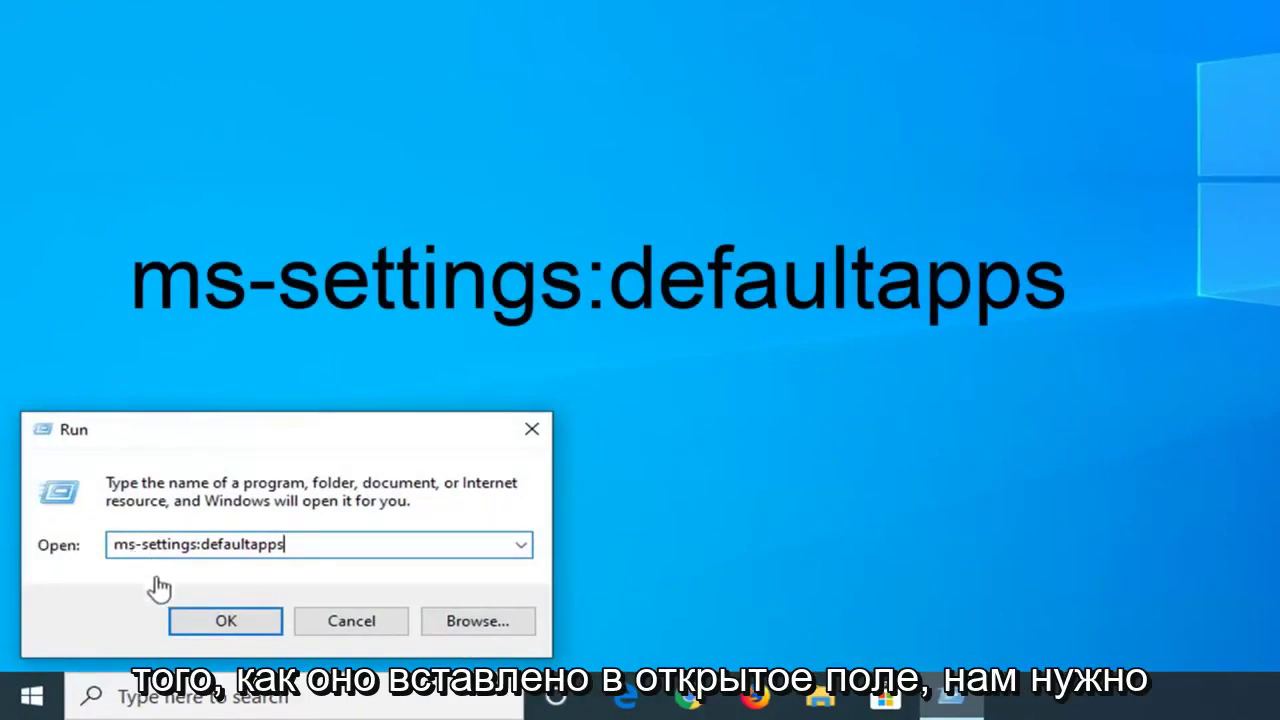
pyautogui.click(224, 622)
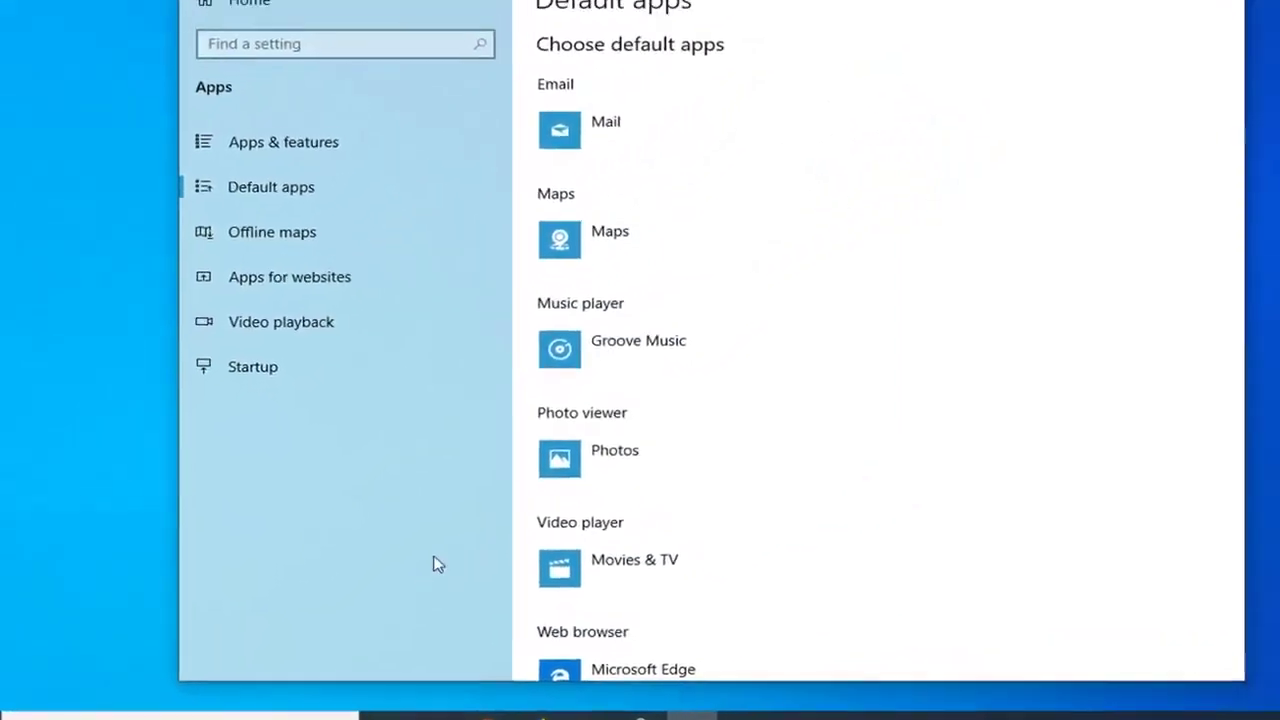
# Step: Scroll the Default apps page down to the reset, file-type and protocol options
pyautogui.scroll(-5, 757, 271)
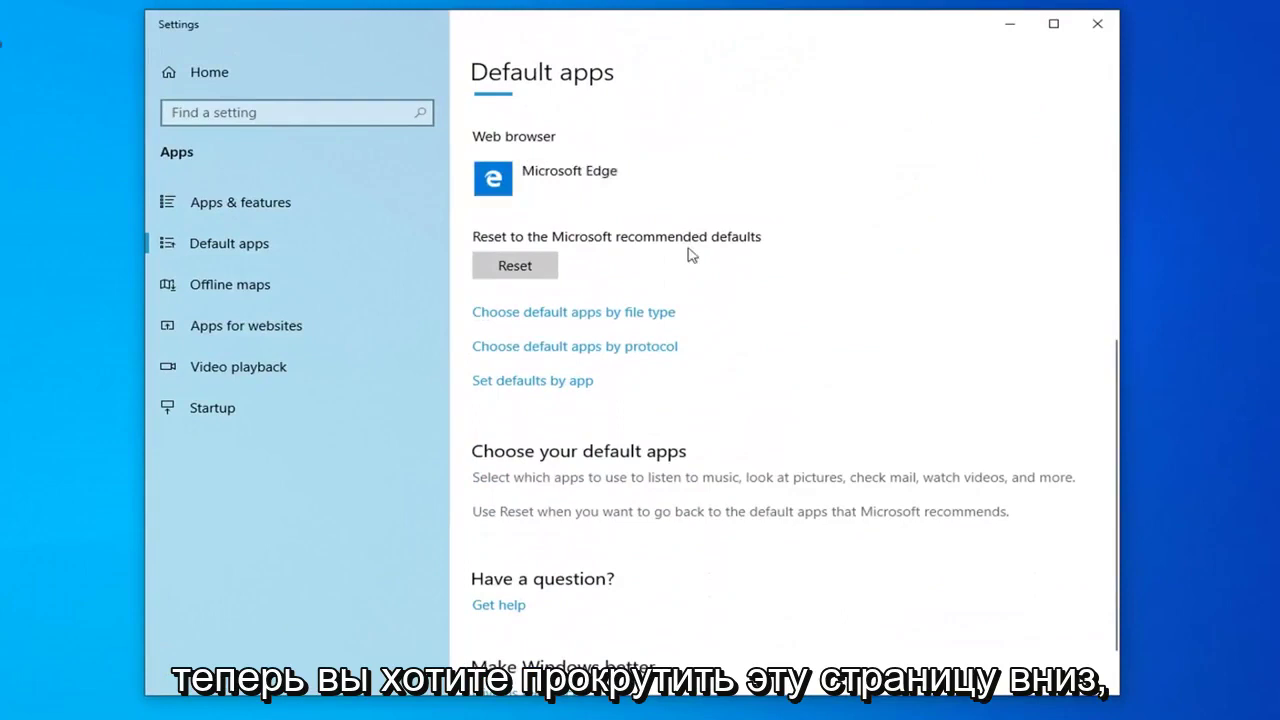
# Step: Open 'Choose default apps by file type' and scroll the extension list down toward .doc
pyautogui.click(540, 313)
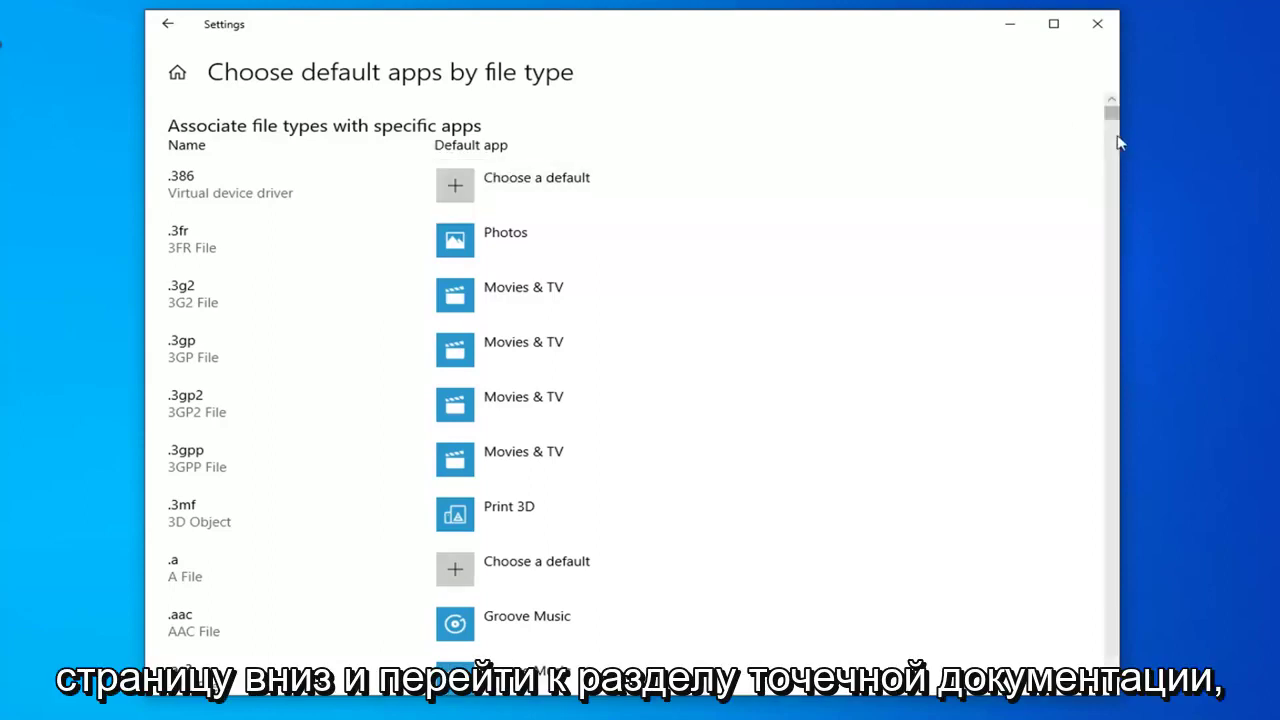
pyautogui.scroll(-5, 1080, 178)
pyautogui.scroll(-20, 1077, 200)
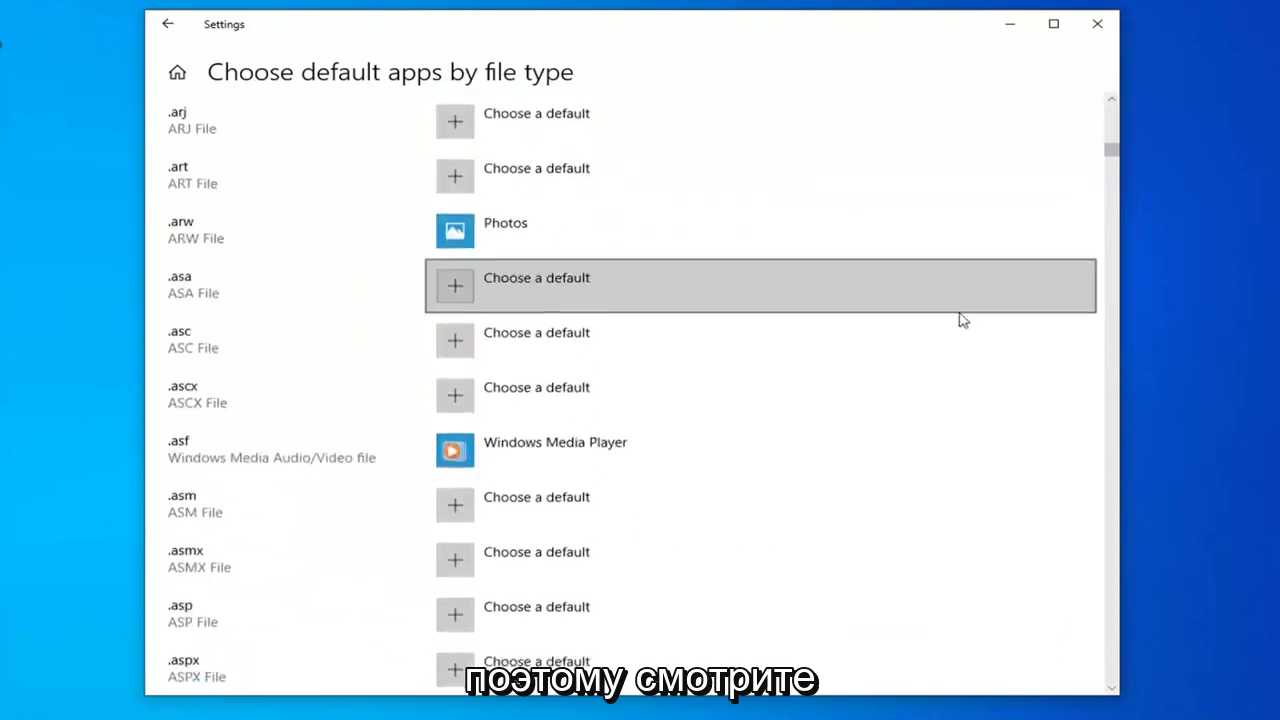
pyautogui.scroll(-15, 985, 336)
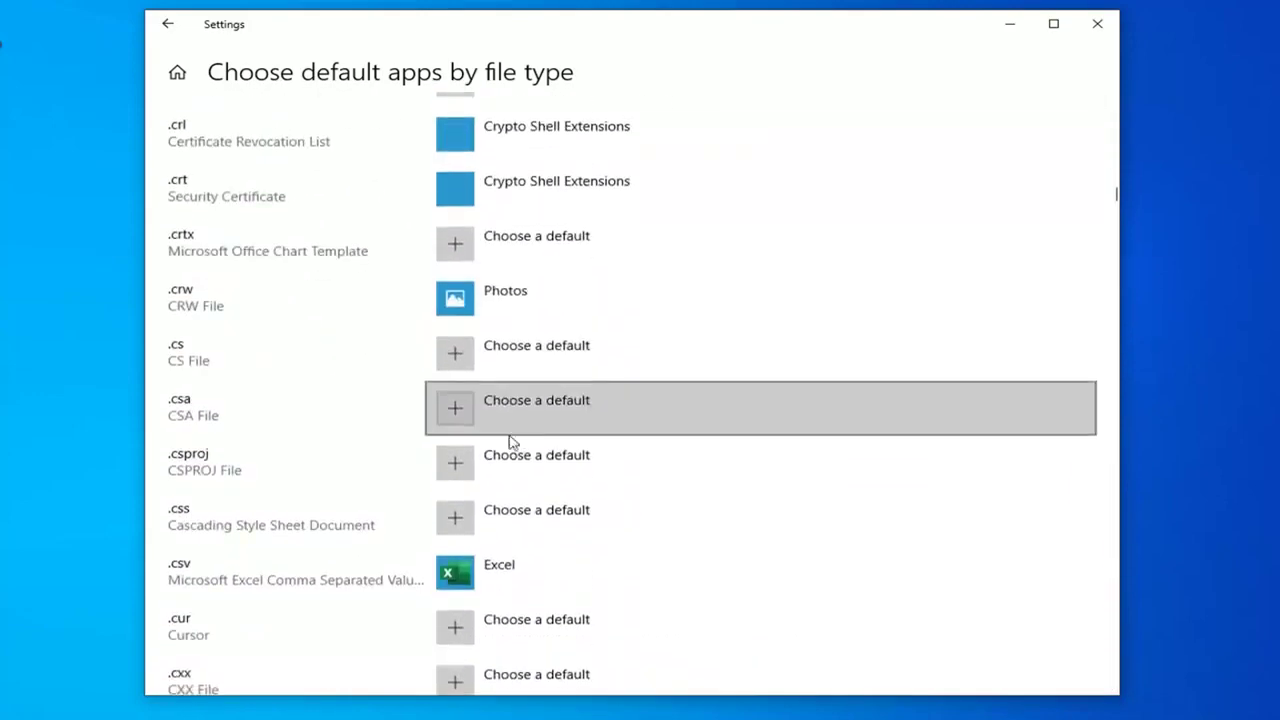
pyautogui.scroll(-2, 270, 428)
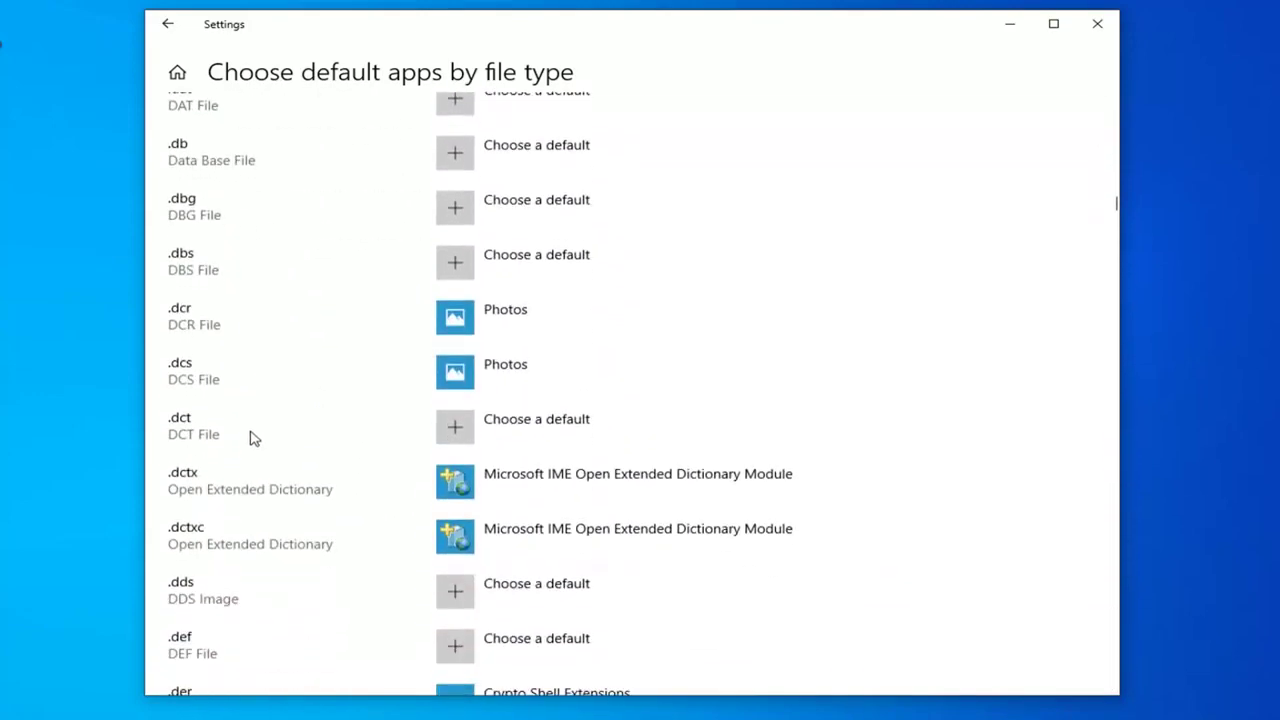
pyautogui.scroll(-10, 254, 435)
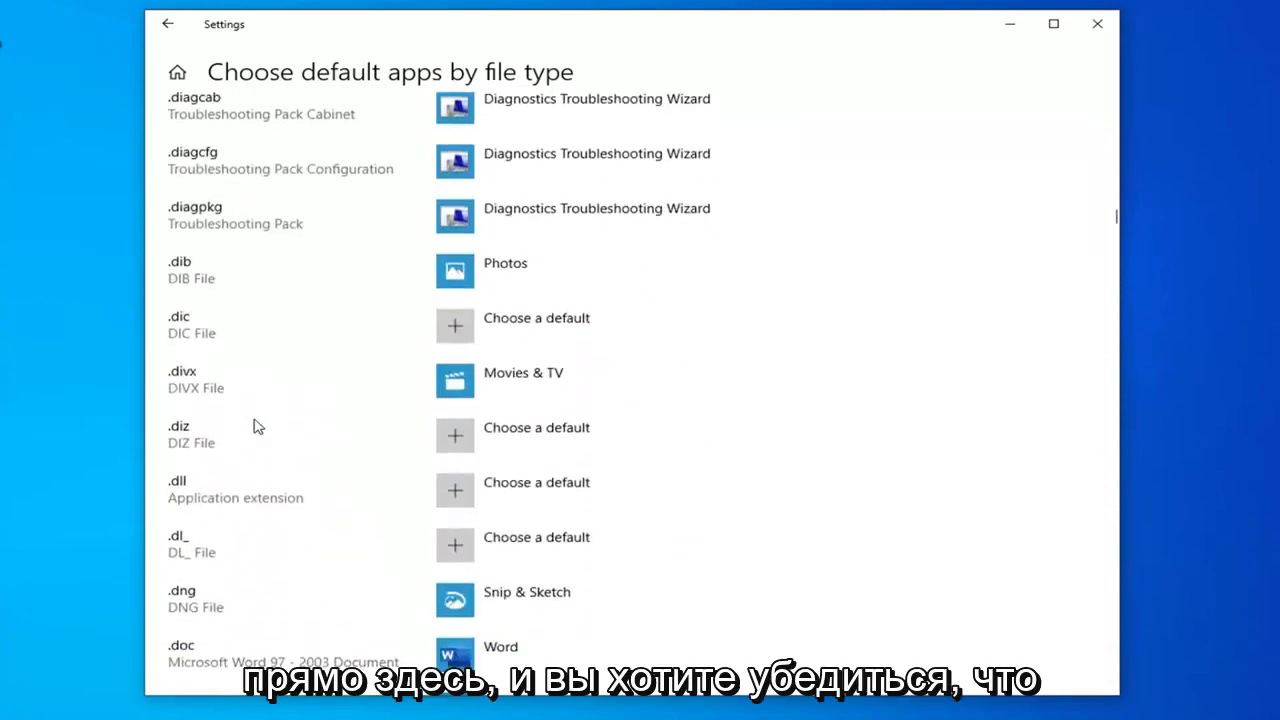
# Step: Assign Word to .doc, .dochtml and .docm, and keep Word for another Word file type
pyautogui.scroll(-5, 254, 427)
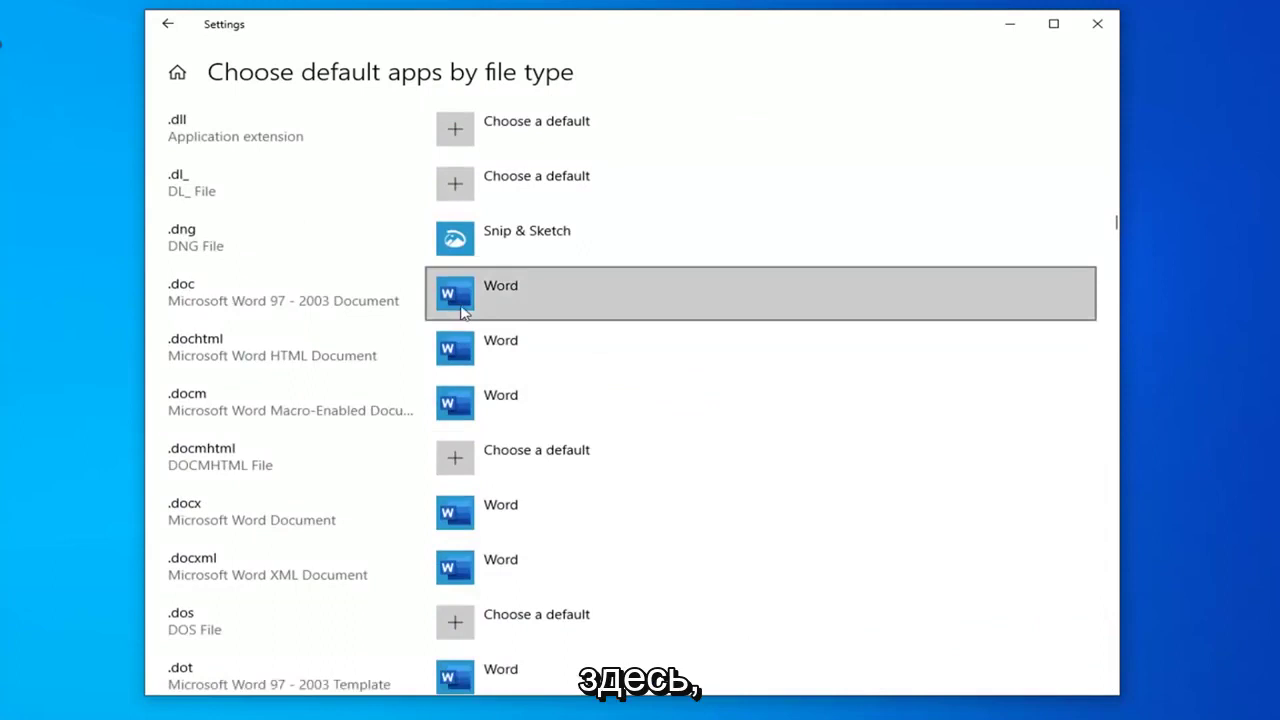
pyautogui.click(540, 290)
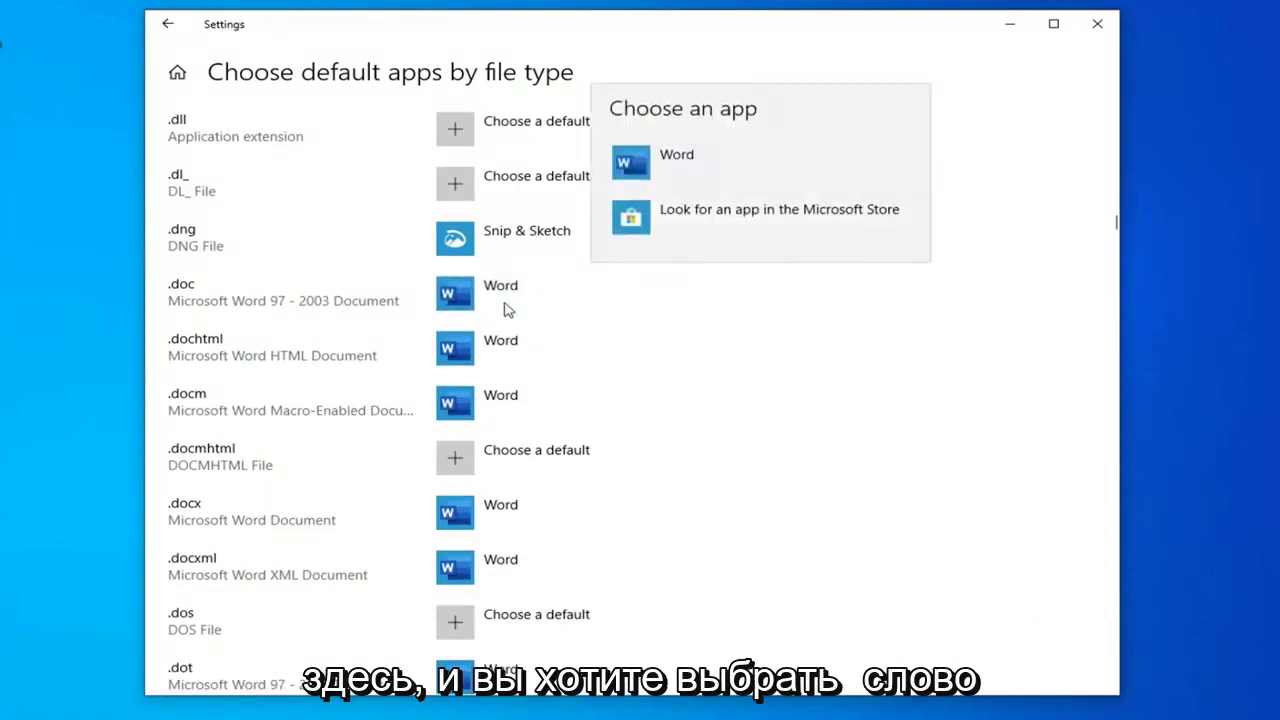
pyautogui.click(541, 352)
pyautogui.click(545, 350)
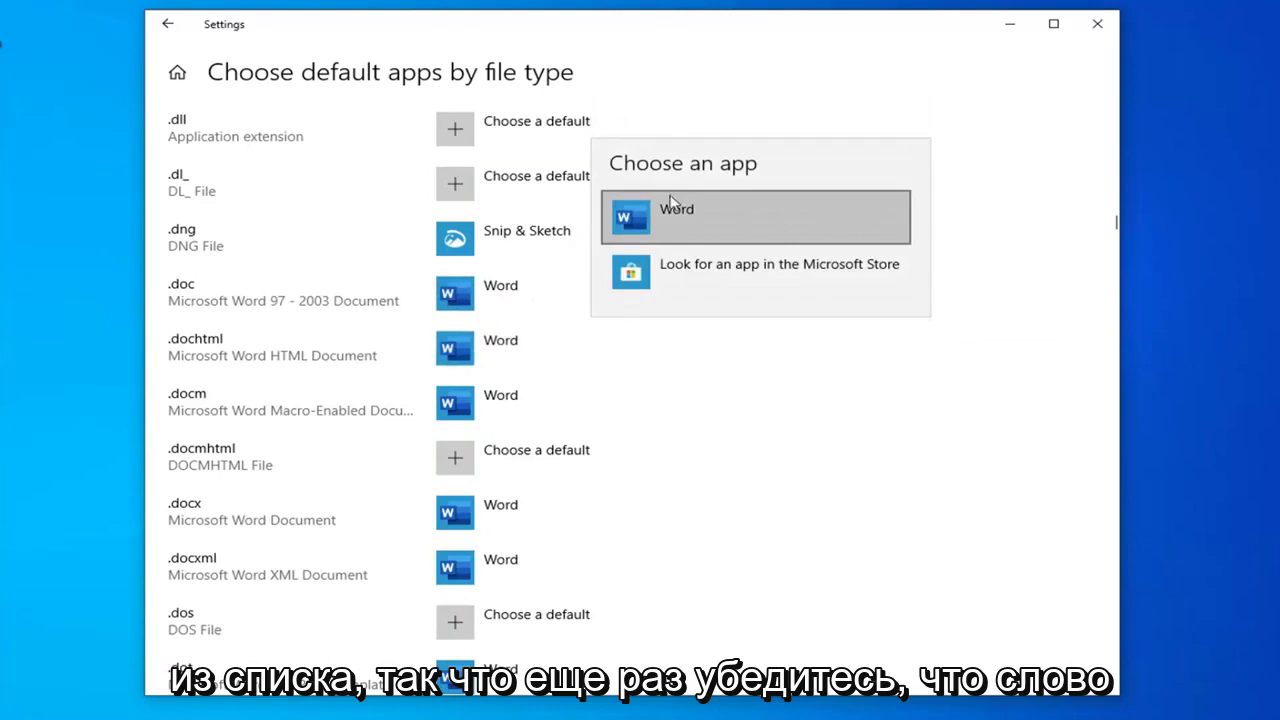
pyautogui.click(540, 396)
pyautogui.click(510, 398)
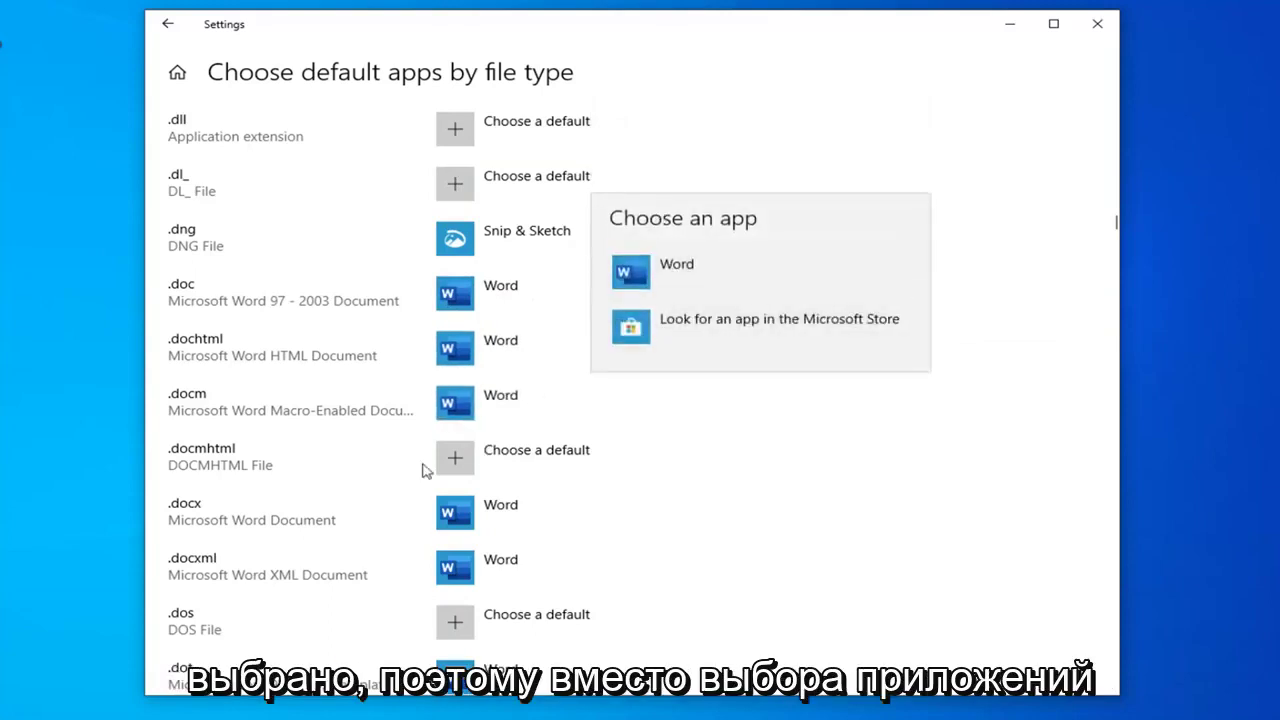
pyautogui.click(508, 402)
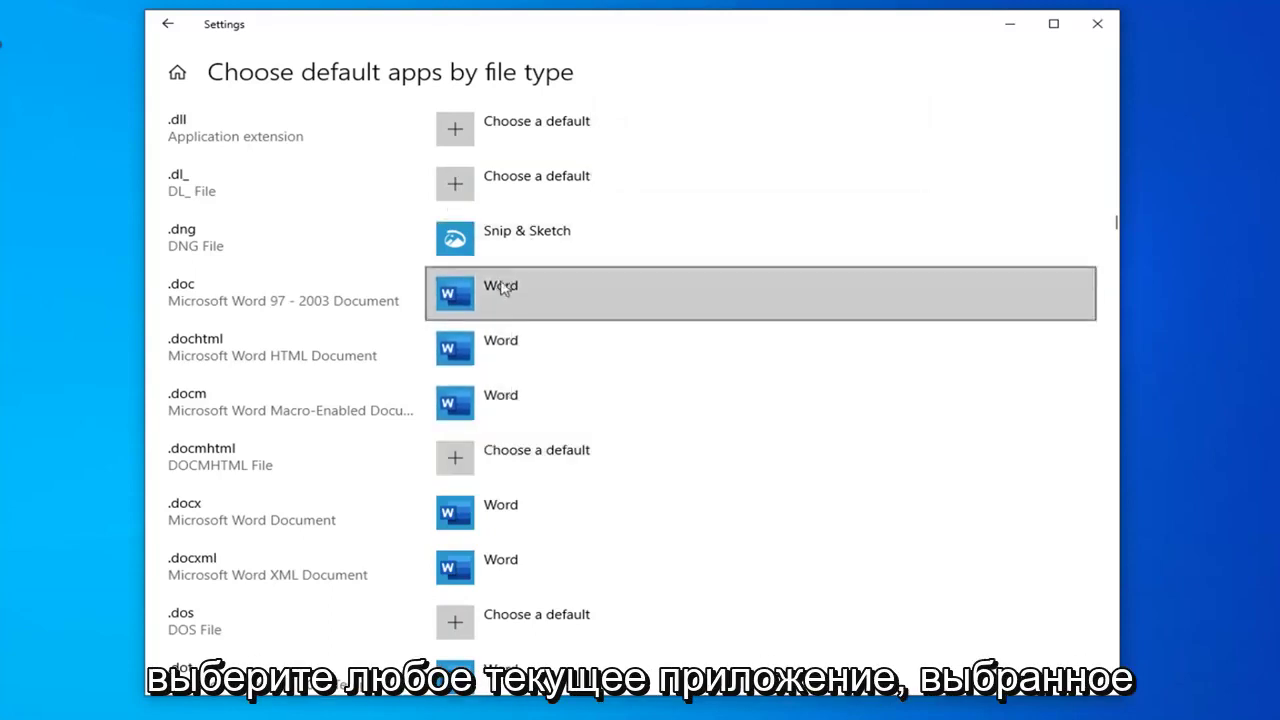
pyautogui.click(513, 375)
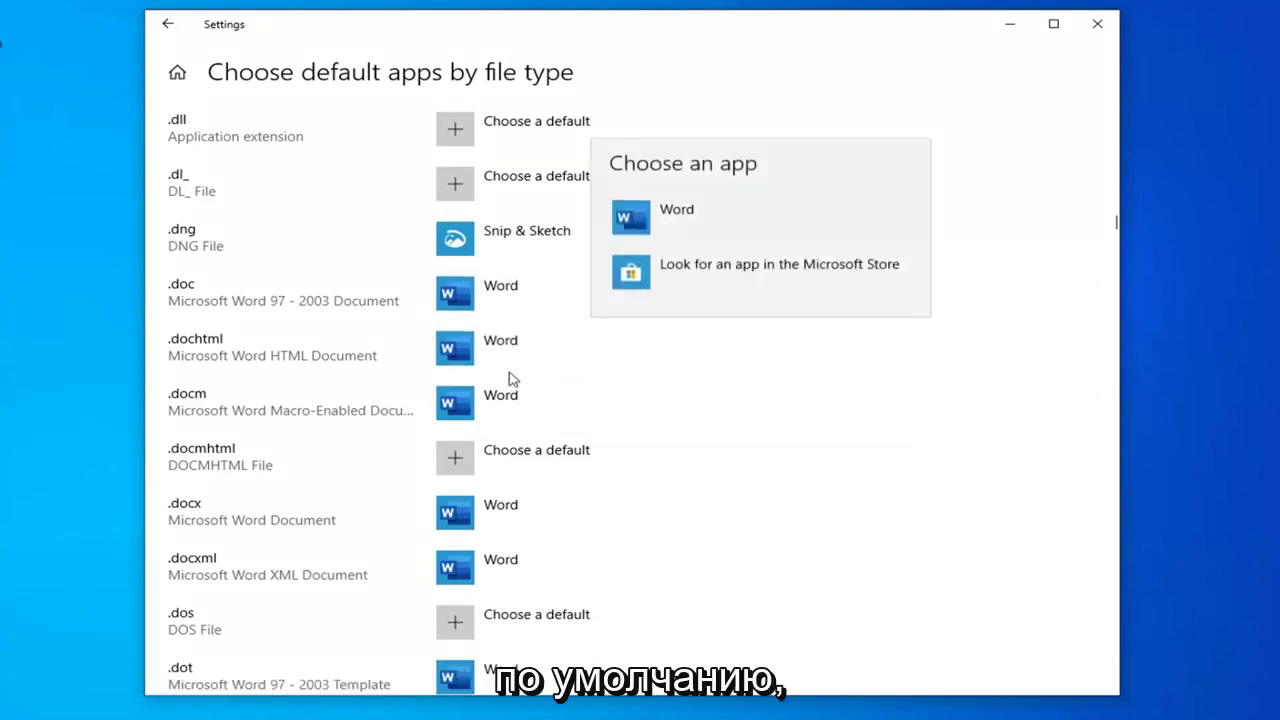
pyautogui.click(612, 232)
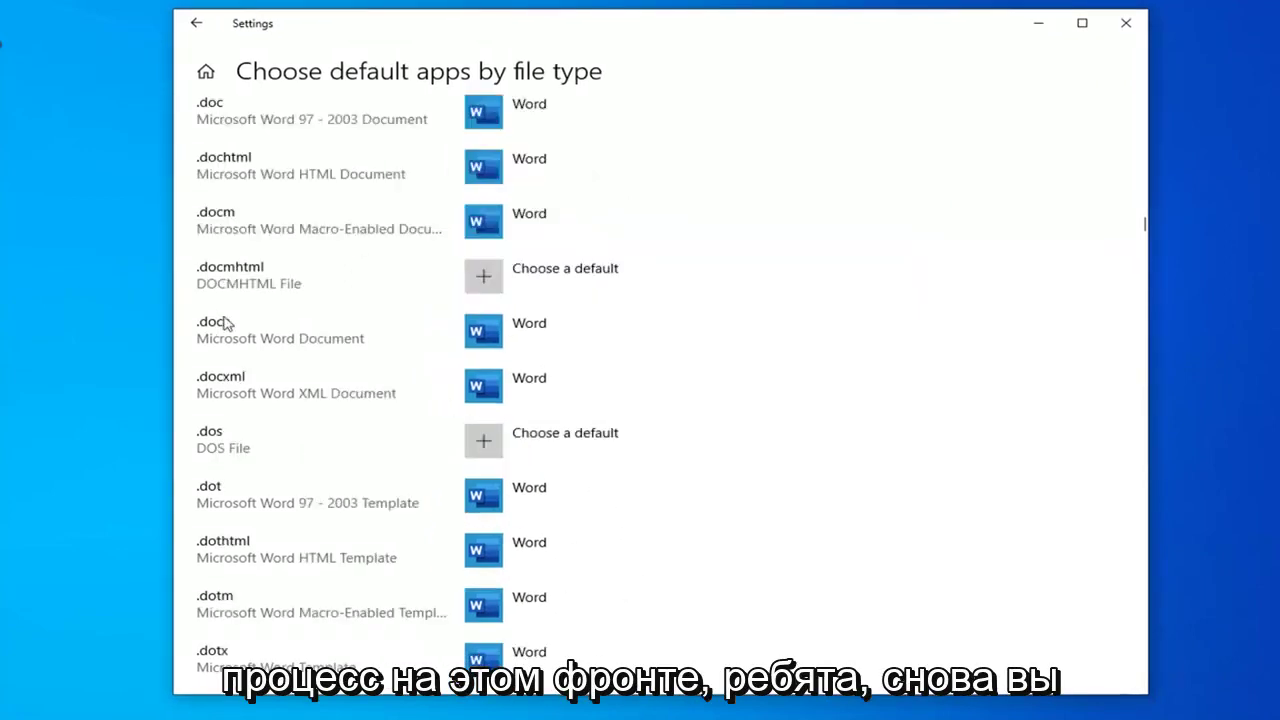
# Step: Return from the file-type list to the main Default apps page and scroll below Reset
pyautogui.scroll(5, 314, 414)
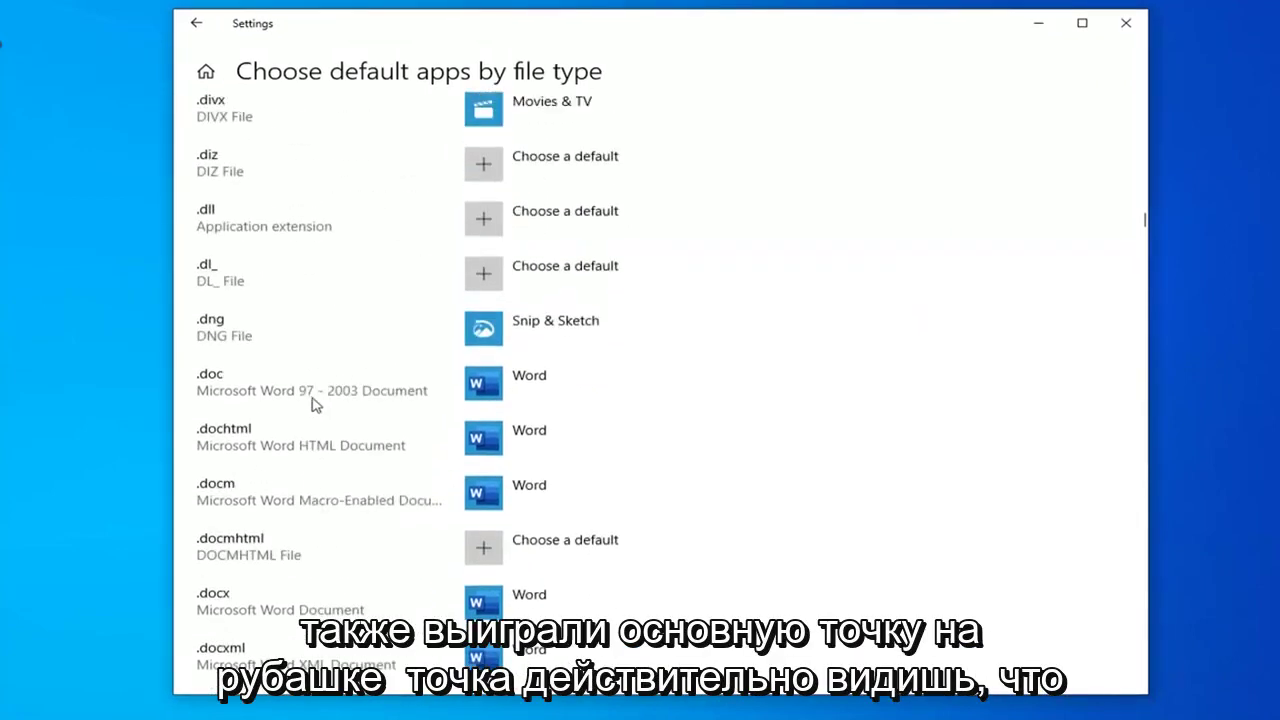
pyautogui.scroll(-2, 337, 497)
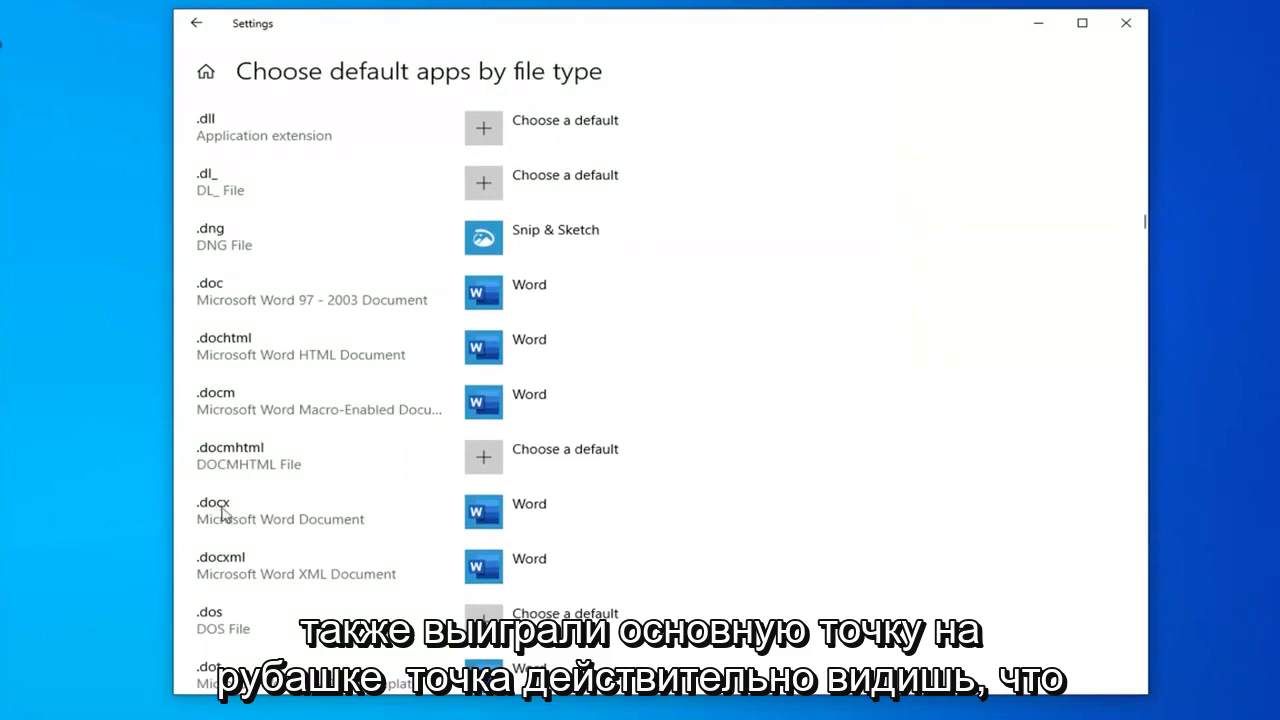
pyautogui.scroll(-5, 343, 515)
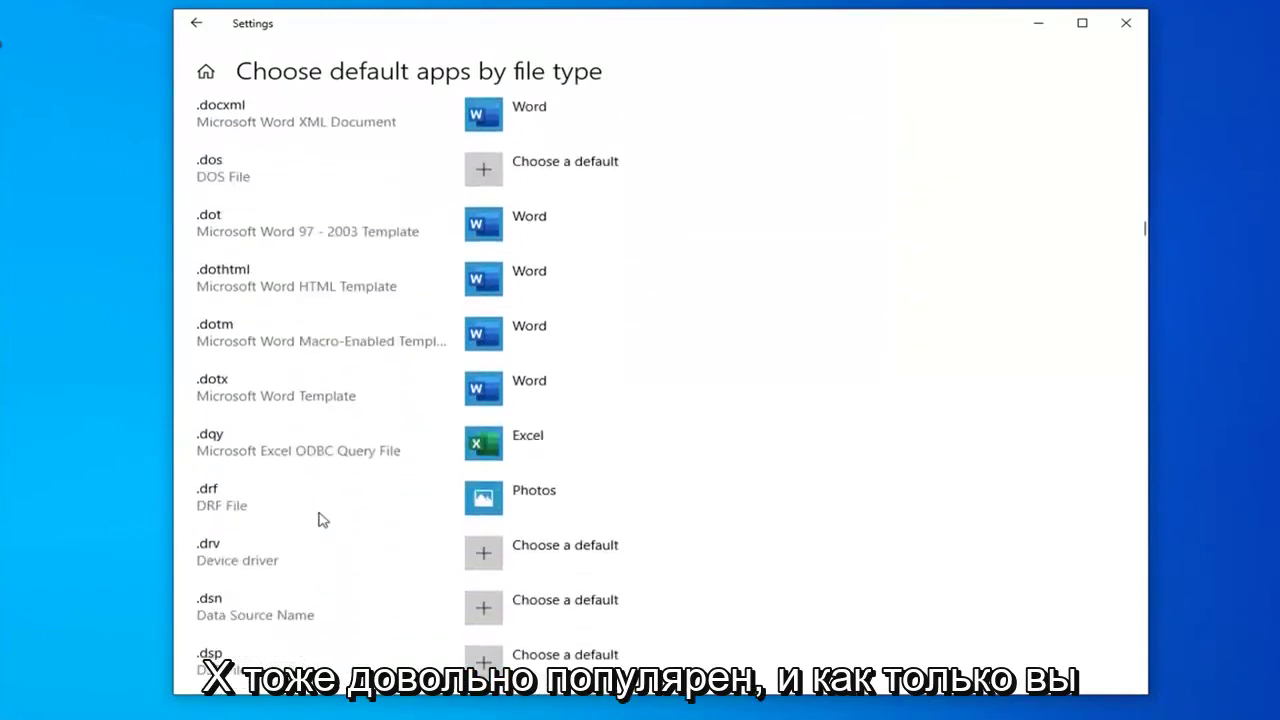
pyautogui.scroll(5, 322, 518)
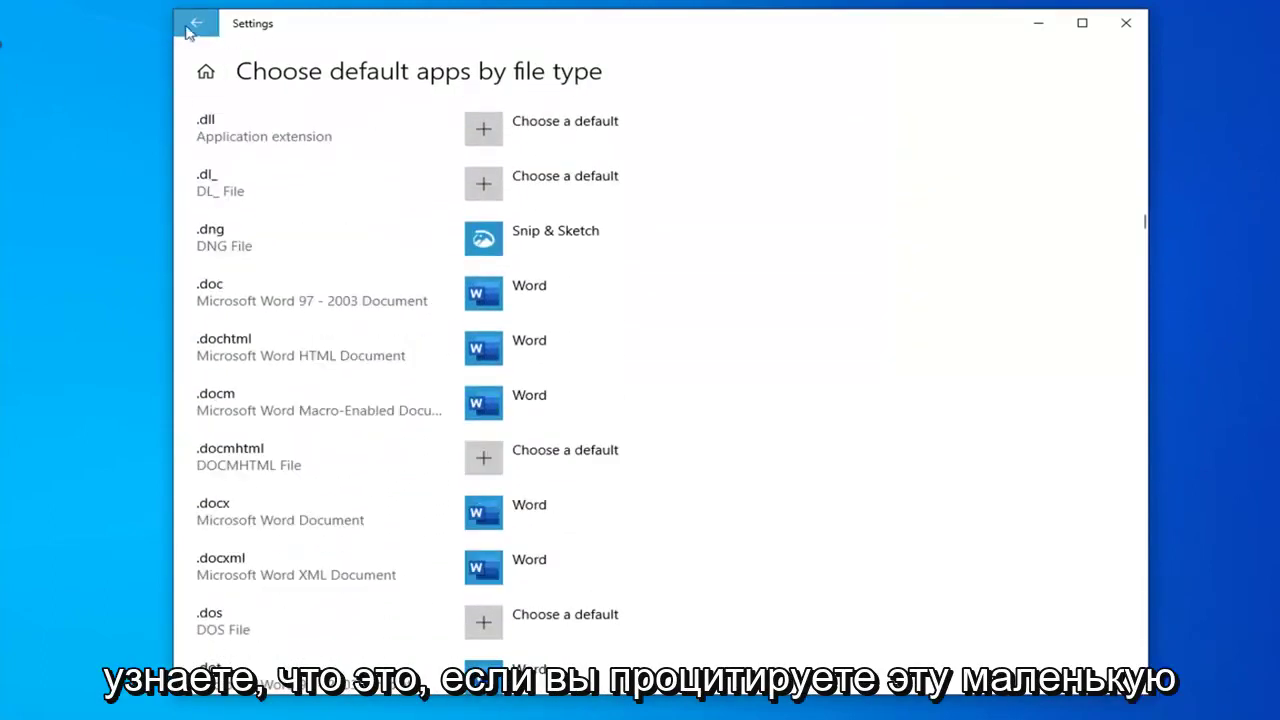
pyautogui.click(197, 33)
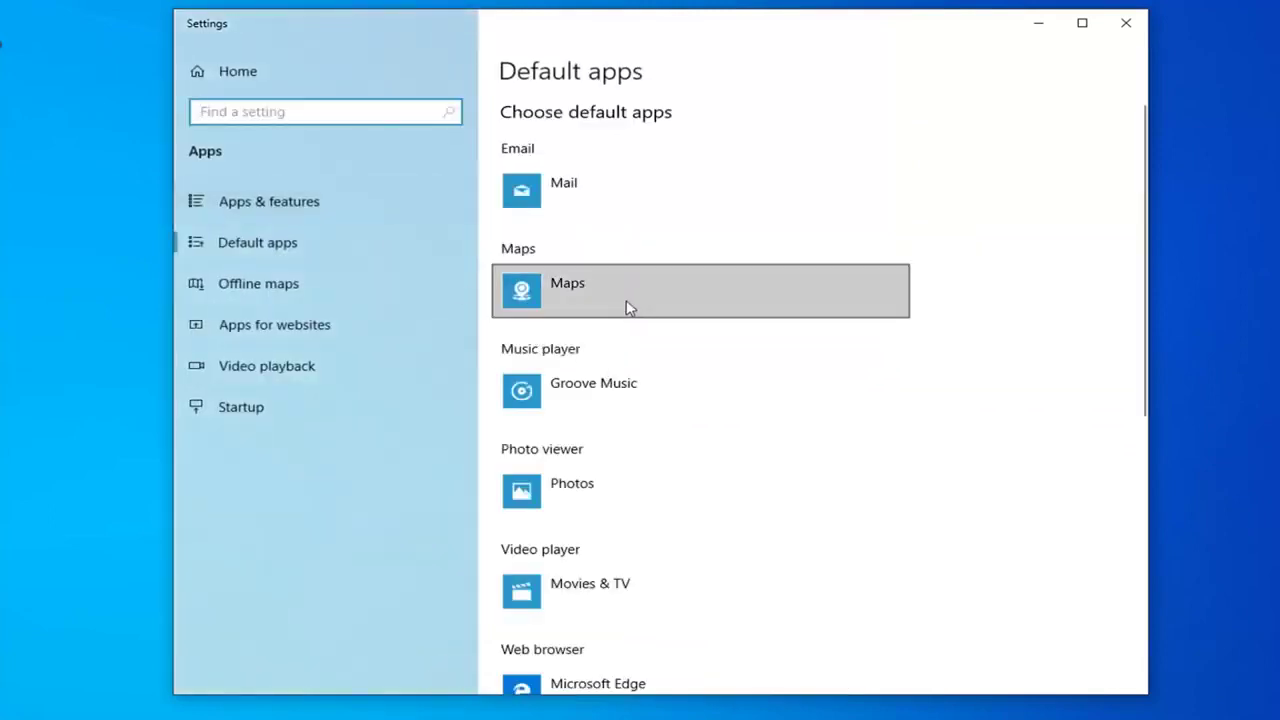
pyautogui.scroll(-2, 710, 400)
pyautogui.scroll(-3, 727, 379)
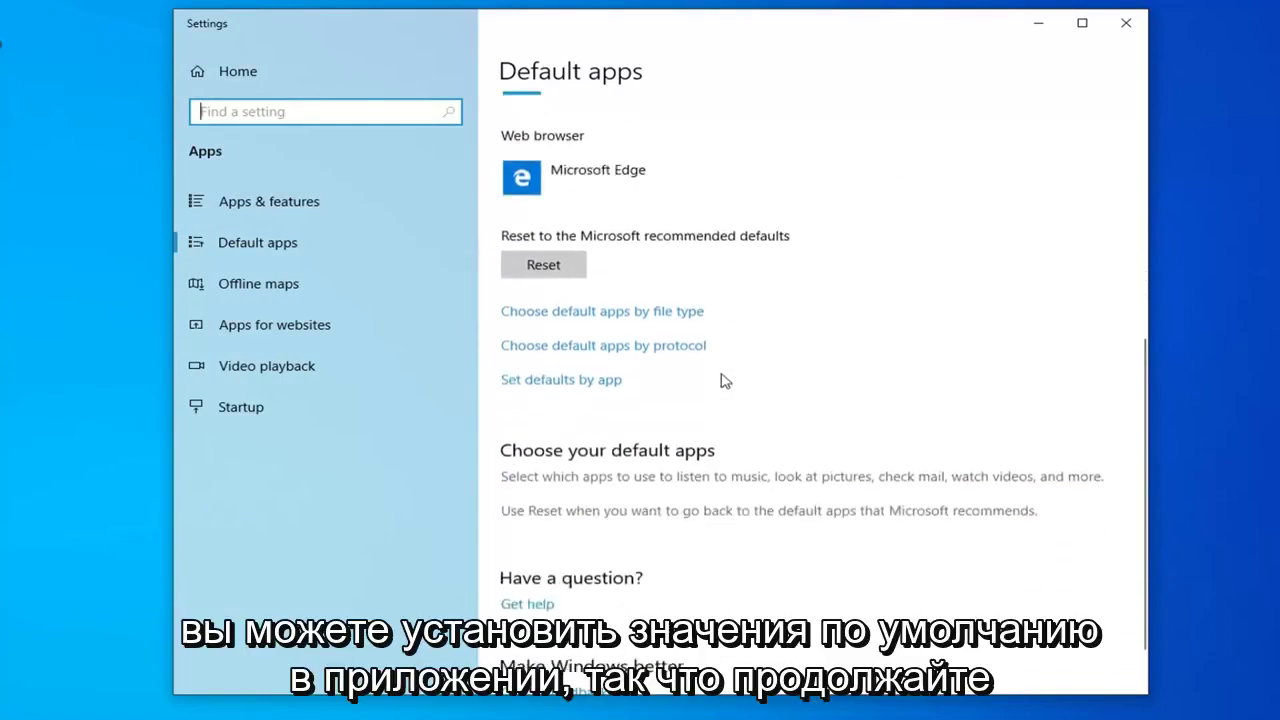
# Step: Open 'Set defaults by app' and scroll the installed-app list down to Word
pyautogui.click(574, 384)
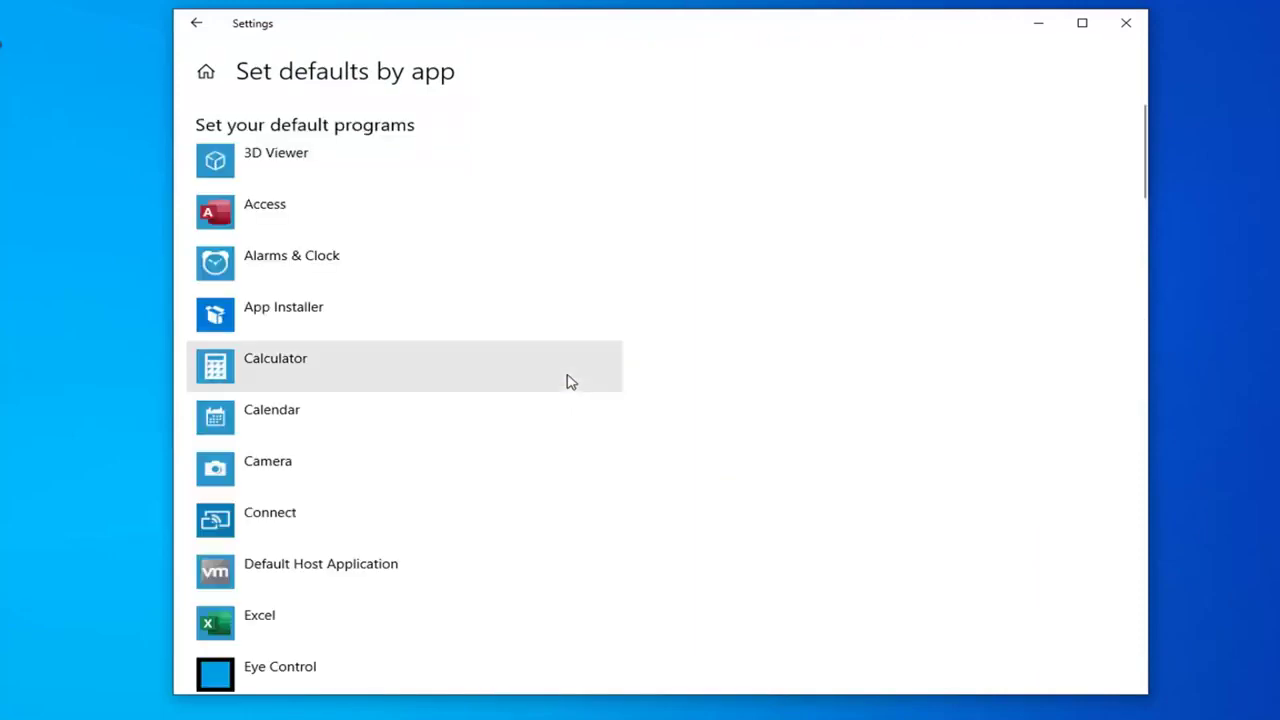
pyautogui.scroll(-3, 571, 410)
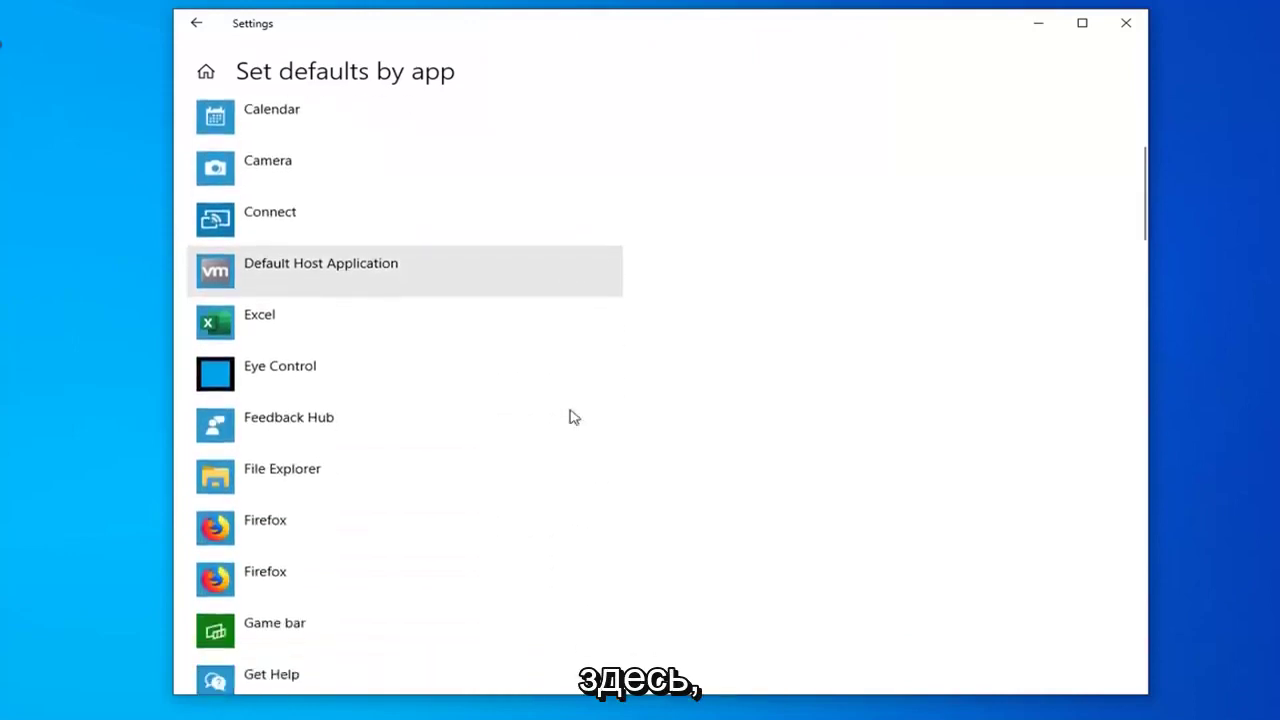
pyautogui.scroll(-6, 571, 416)
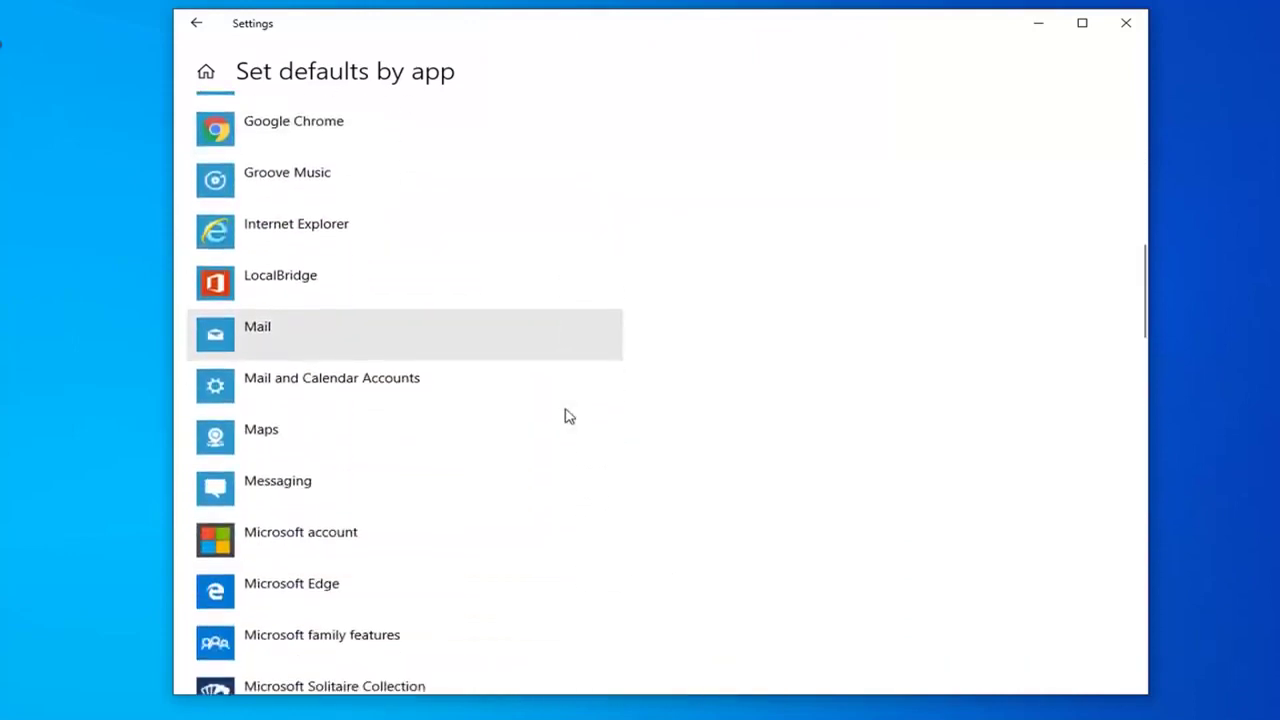
pyautogui.scroll(-3, 567, 415)
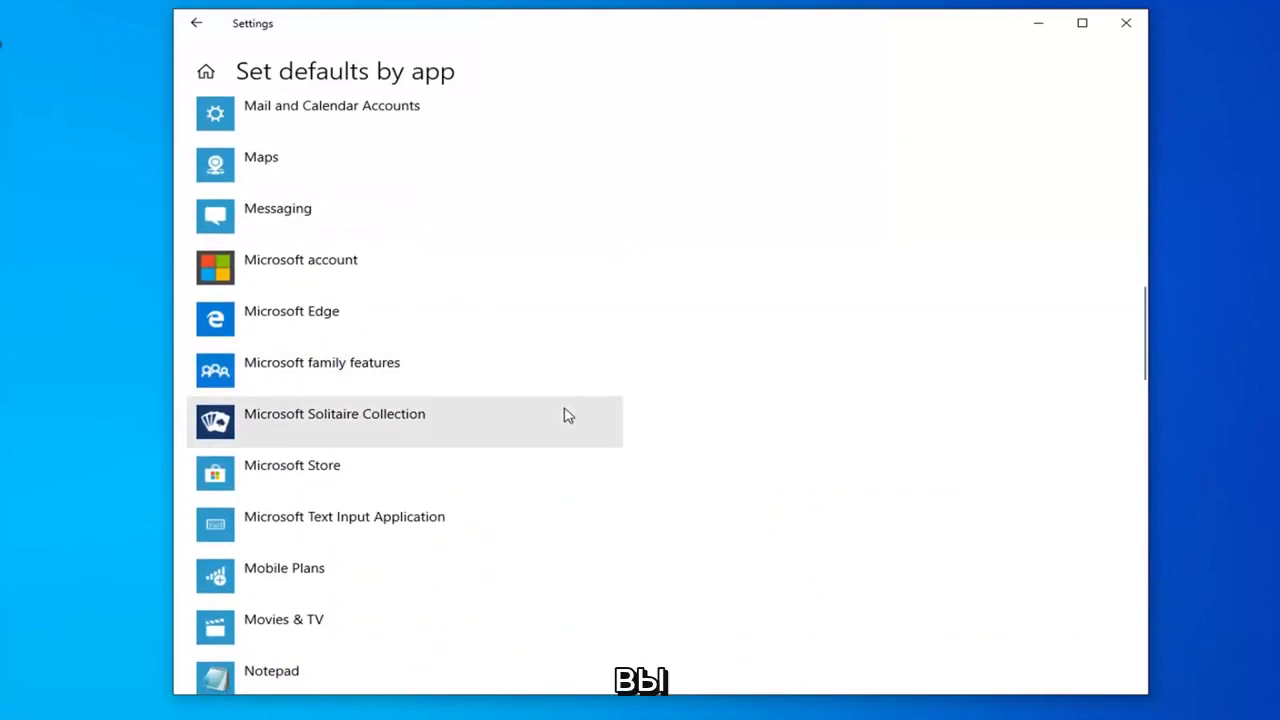
pyautogui.scroll(-1, 567, 416)
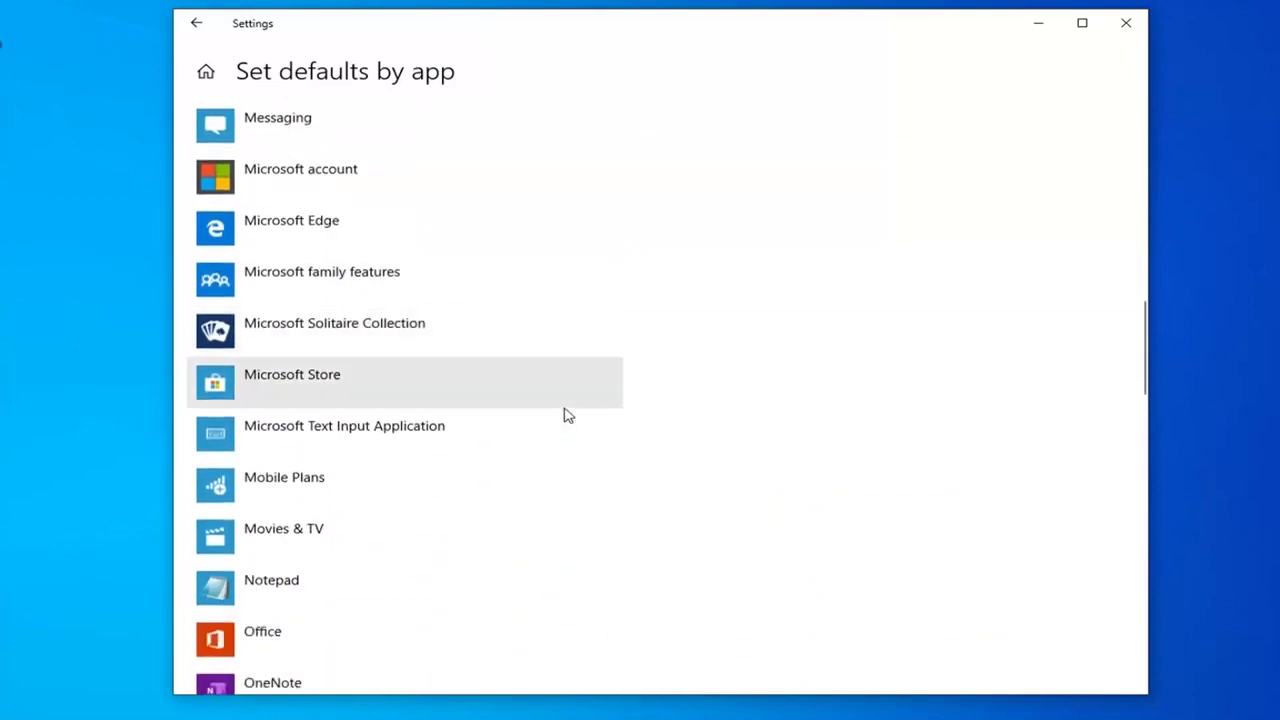
pyautogui.scroll(-5, 567, 415)
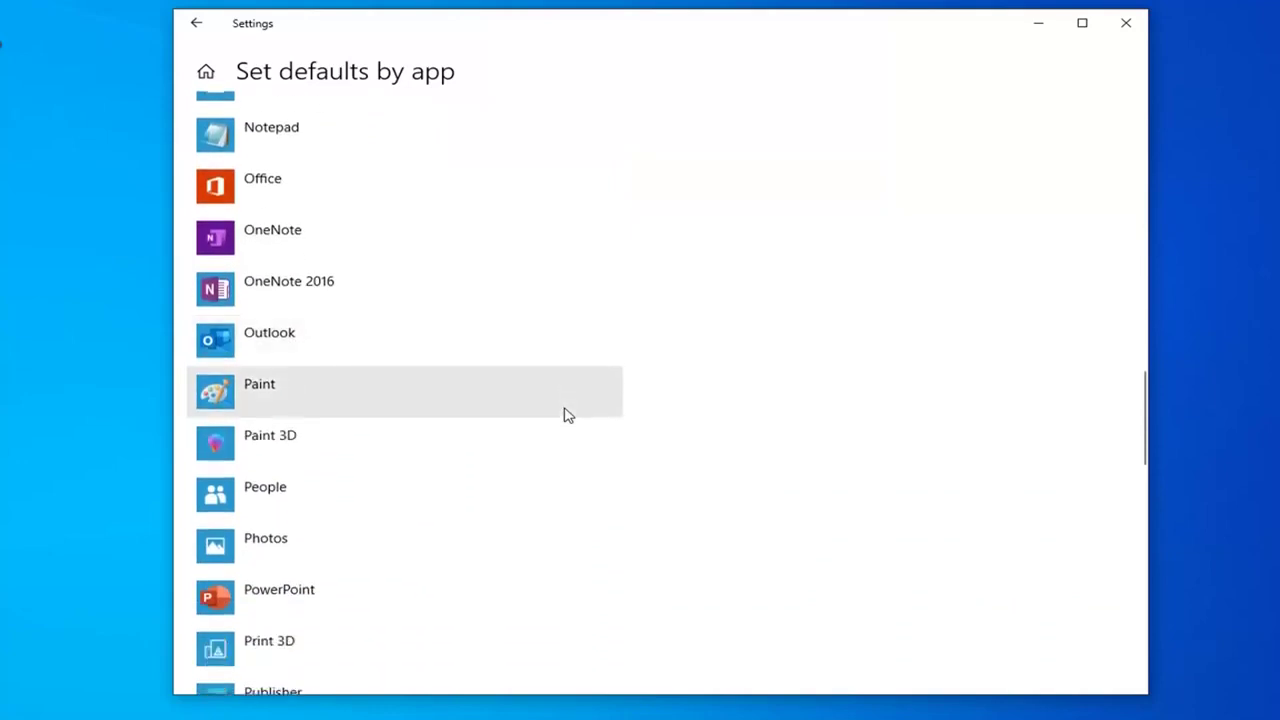
pyautogui.scroll(-6, 567, 415)
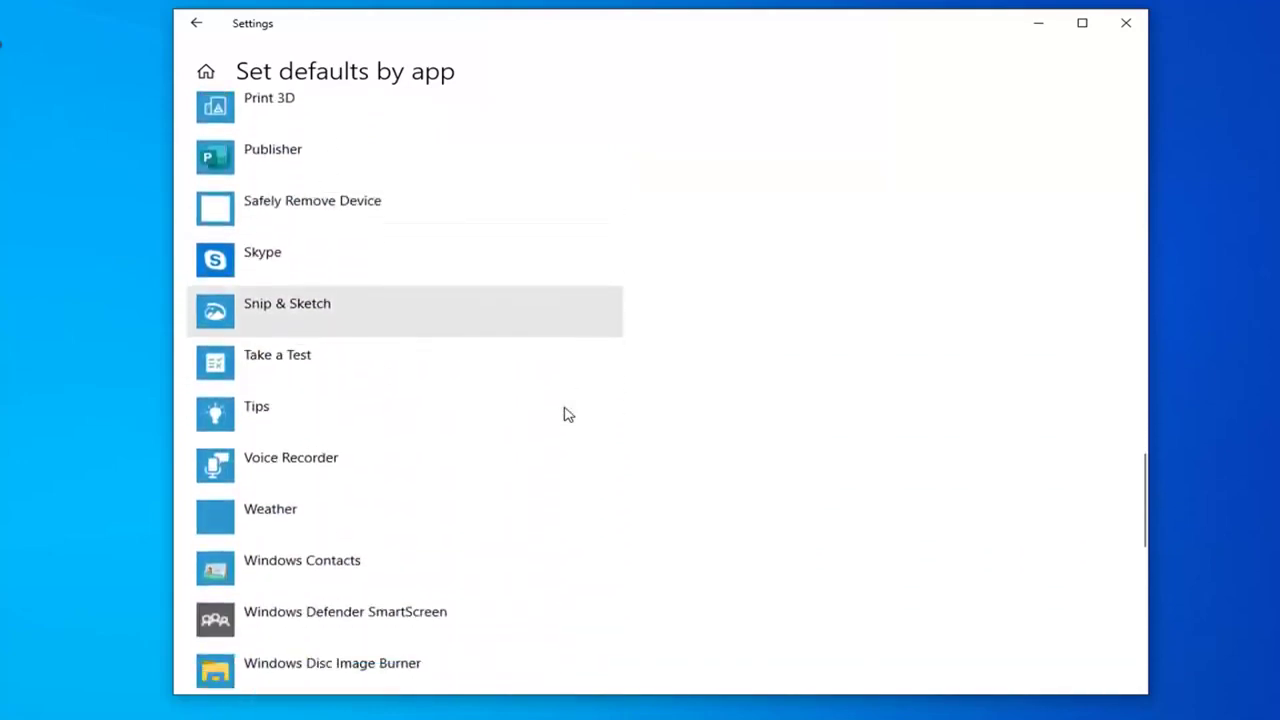
pyautogui.scroll(-2, 567, 415)
pyautogui.scroll(-4, 567, 415)
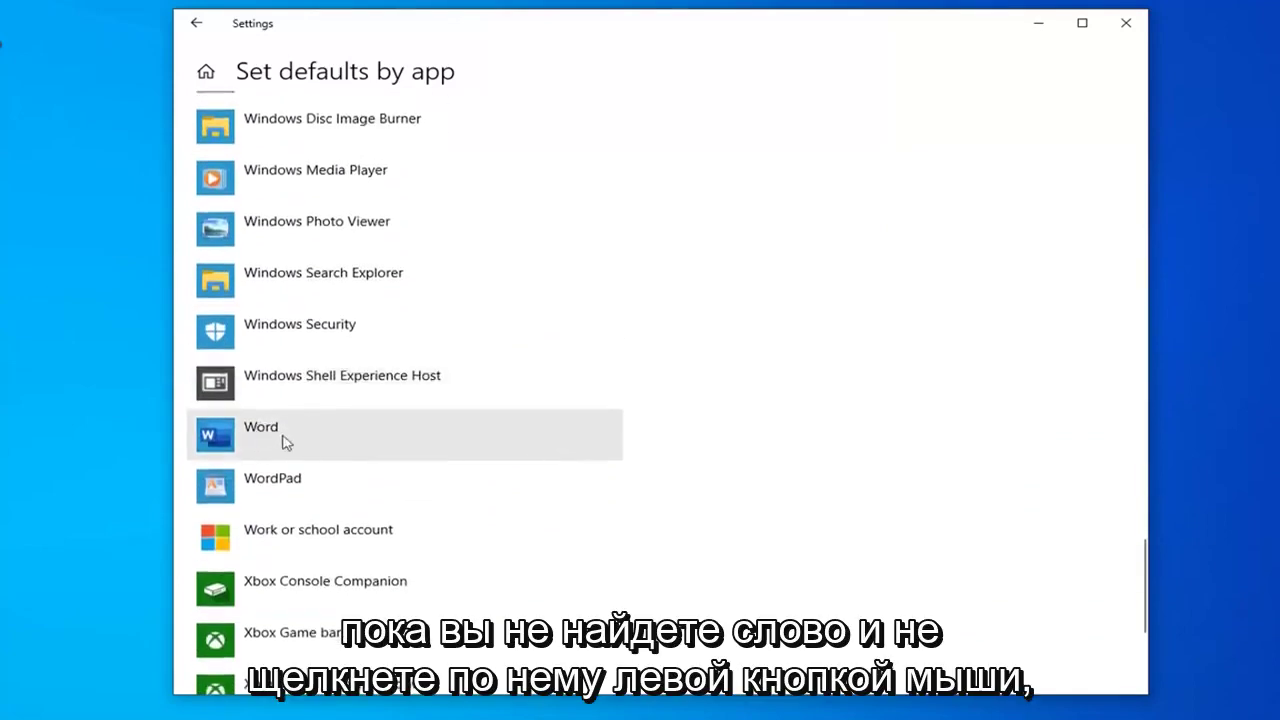
# Step: Open Word's Manage page, check .doc through MS-WORD all use Word, then go back
pyautogui.click(318, 436)
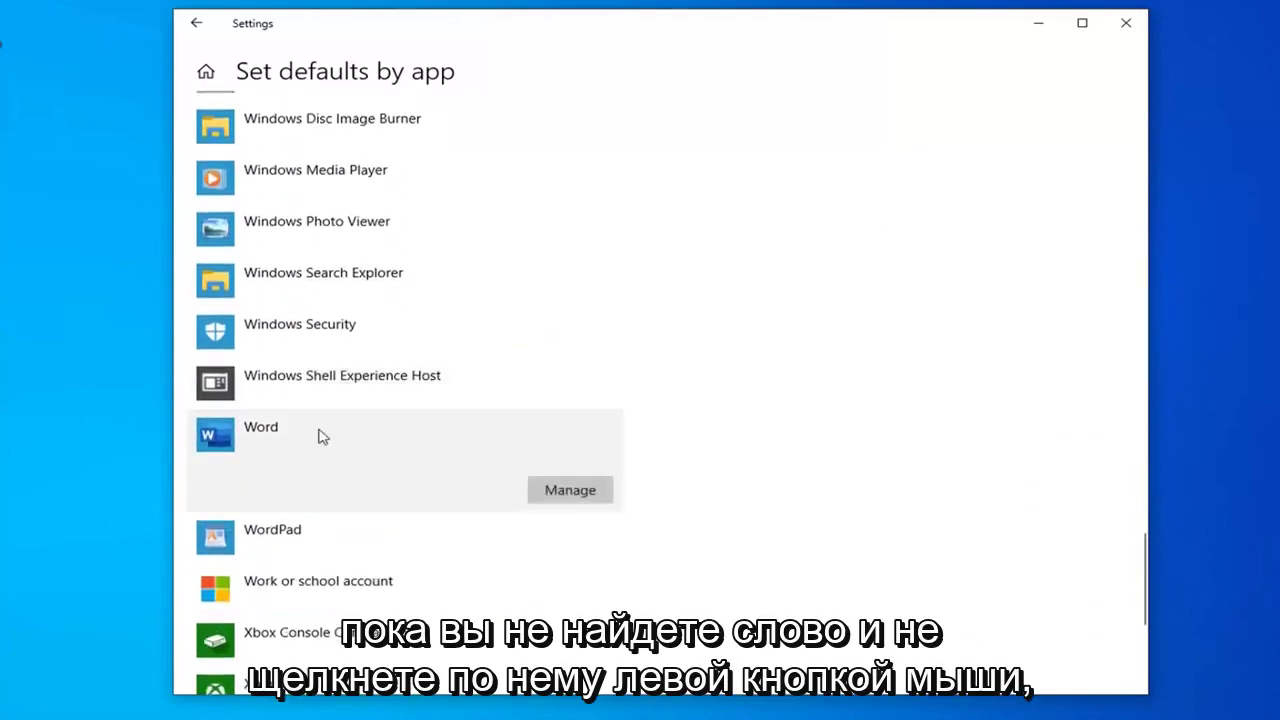
pyautogui.click(570, 491)
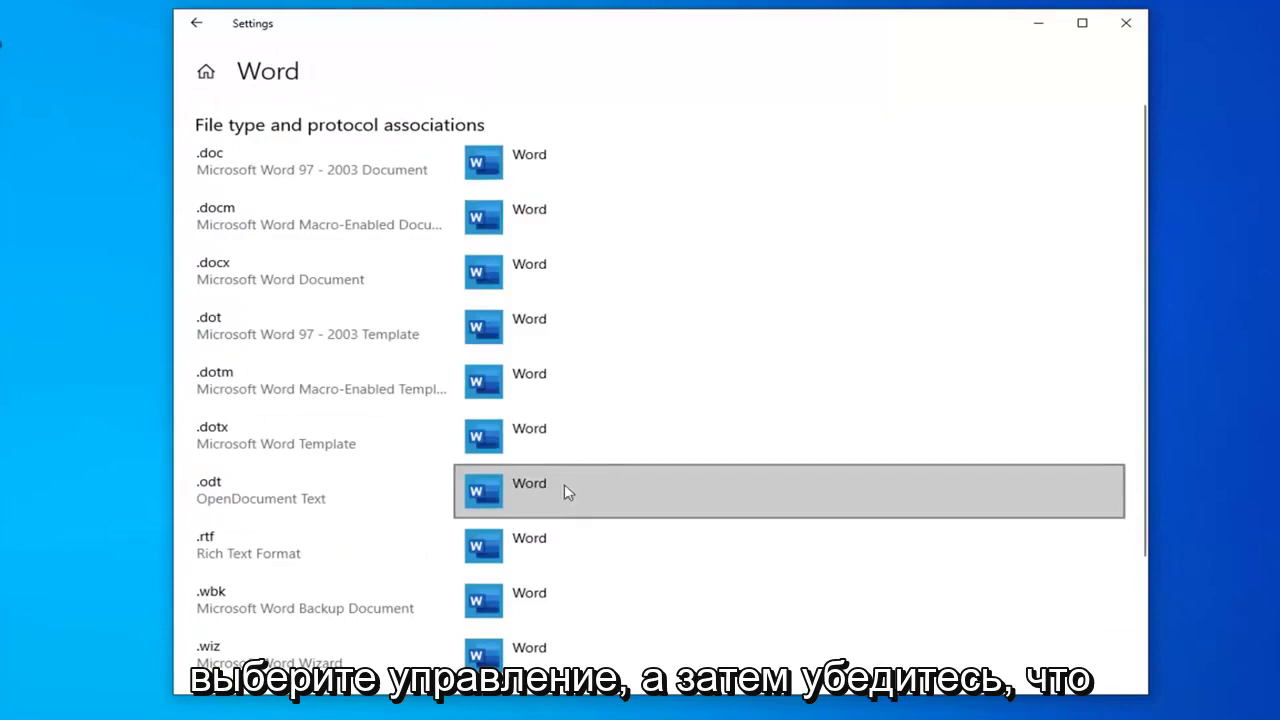
pyautogui.scroll(-3, 586, 574)
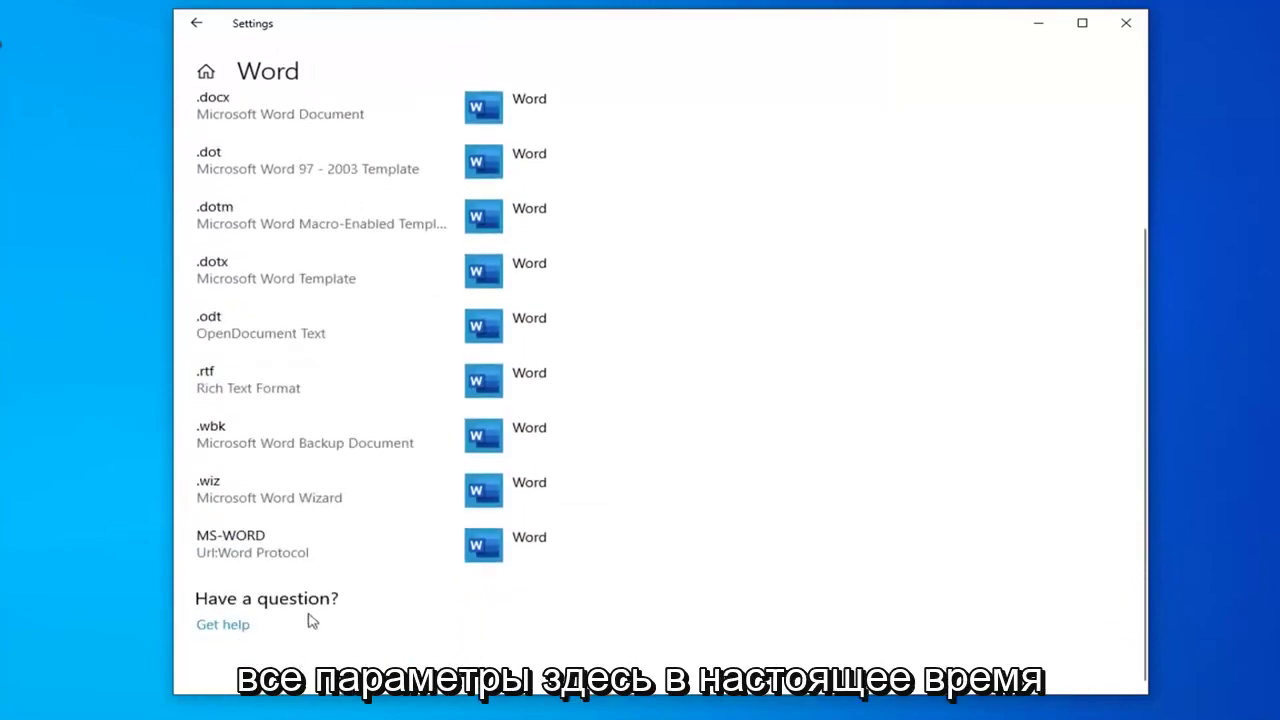
pyautogui.scroll(3, 666, 303)
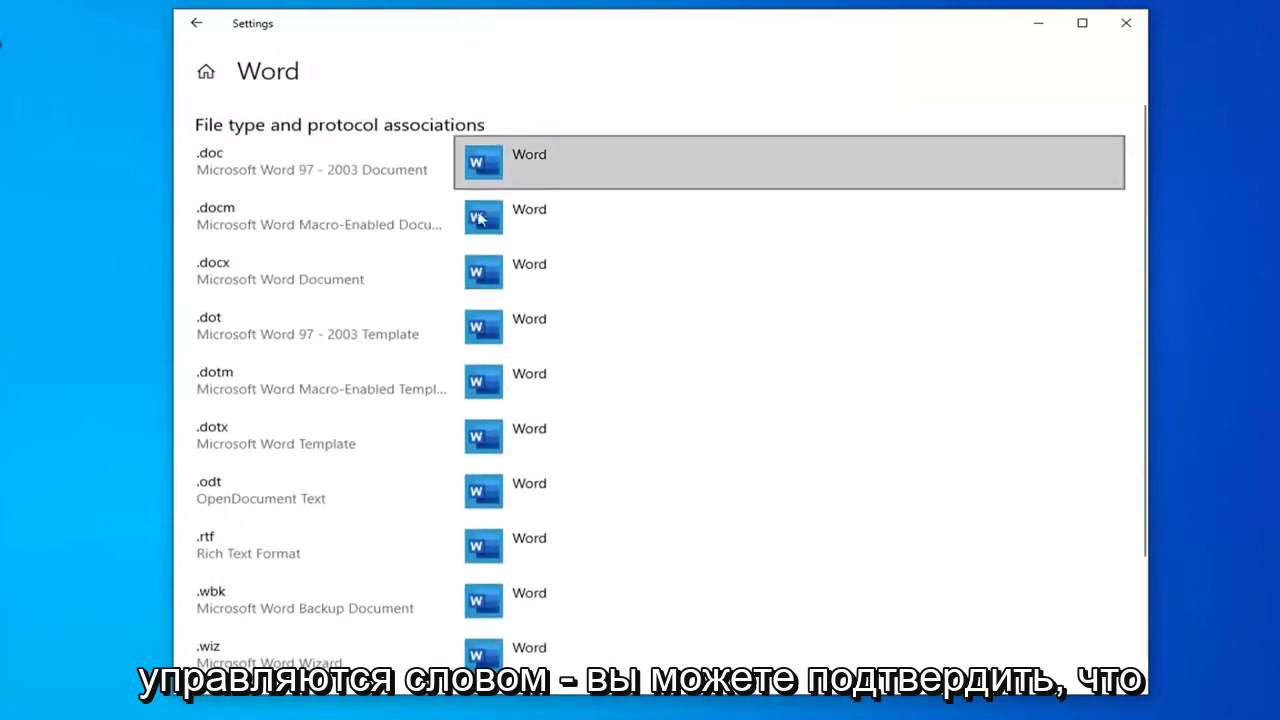
pyautogui.scroll(-3, 680, 390)
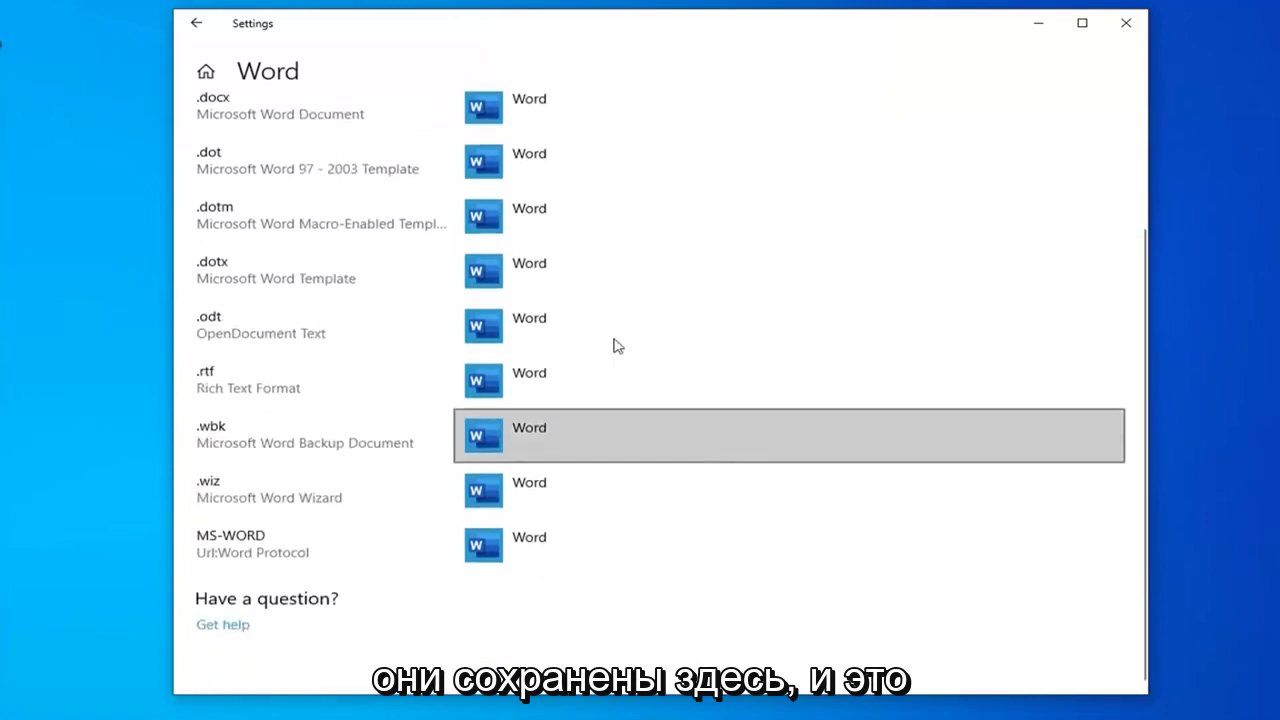
pyautogui.click(198, 24)
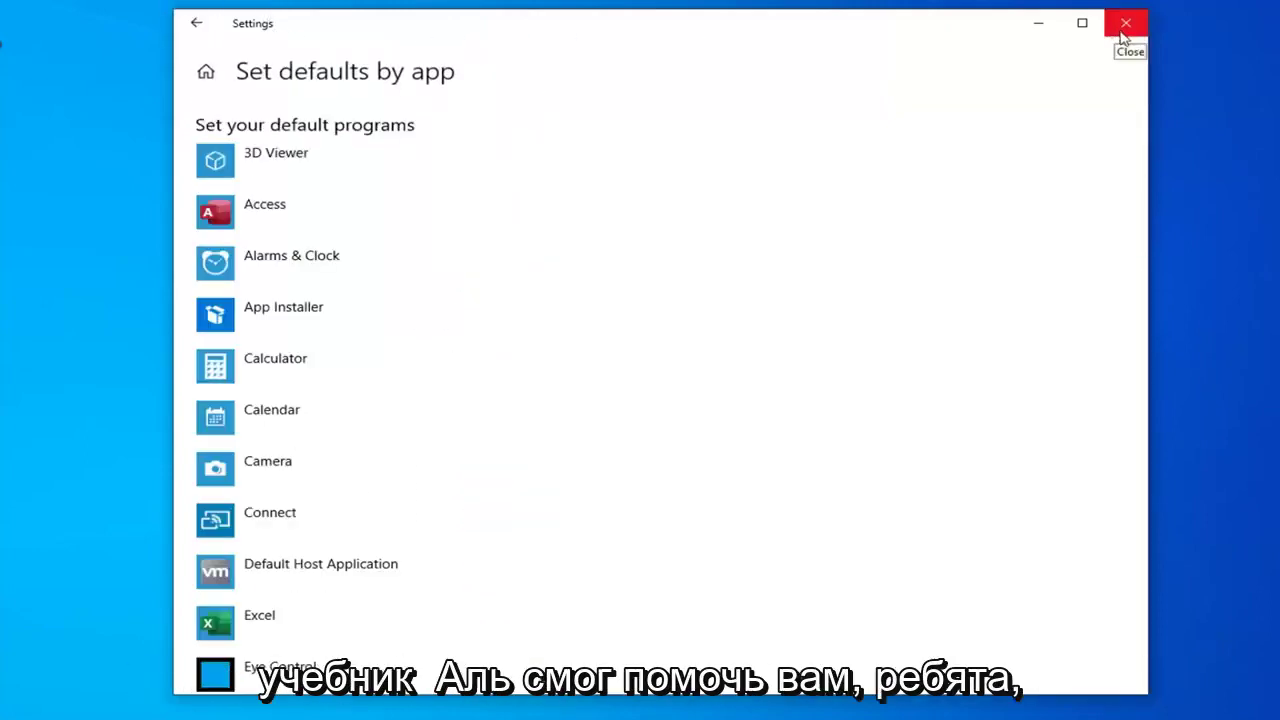
# Step: Close the Settings window
pyautogui.click(1124, 38)
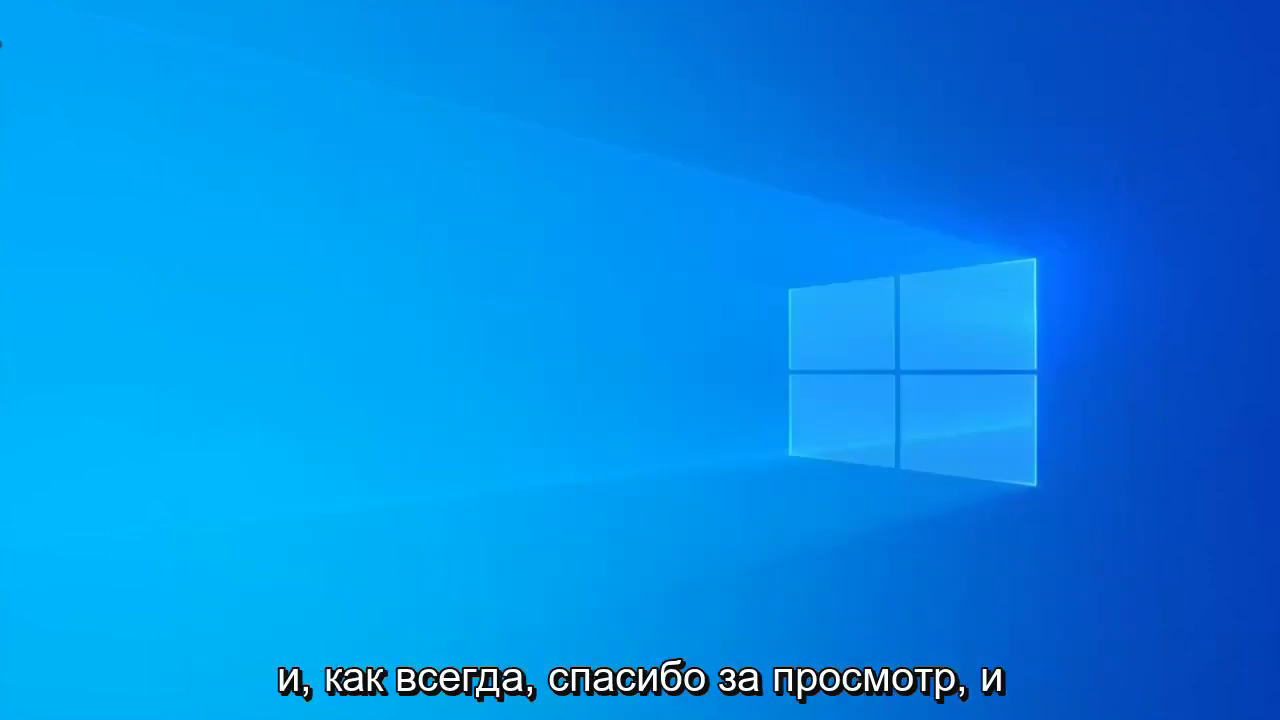